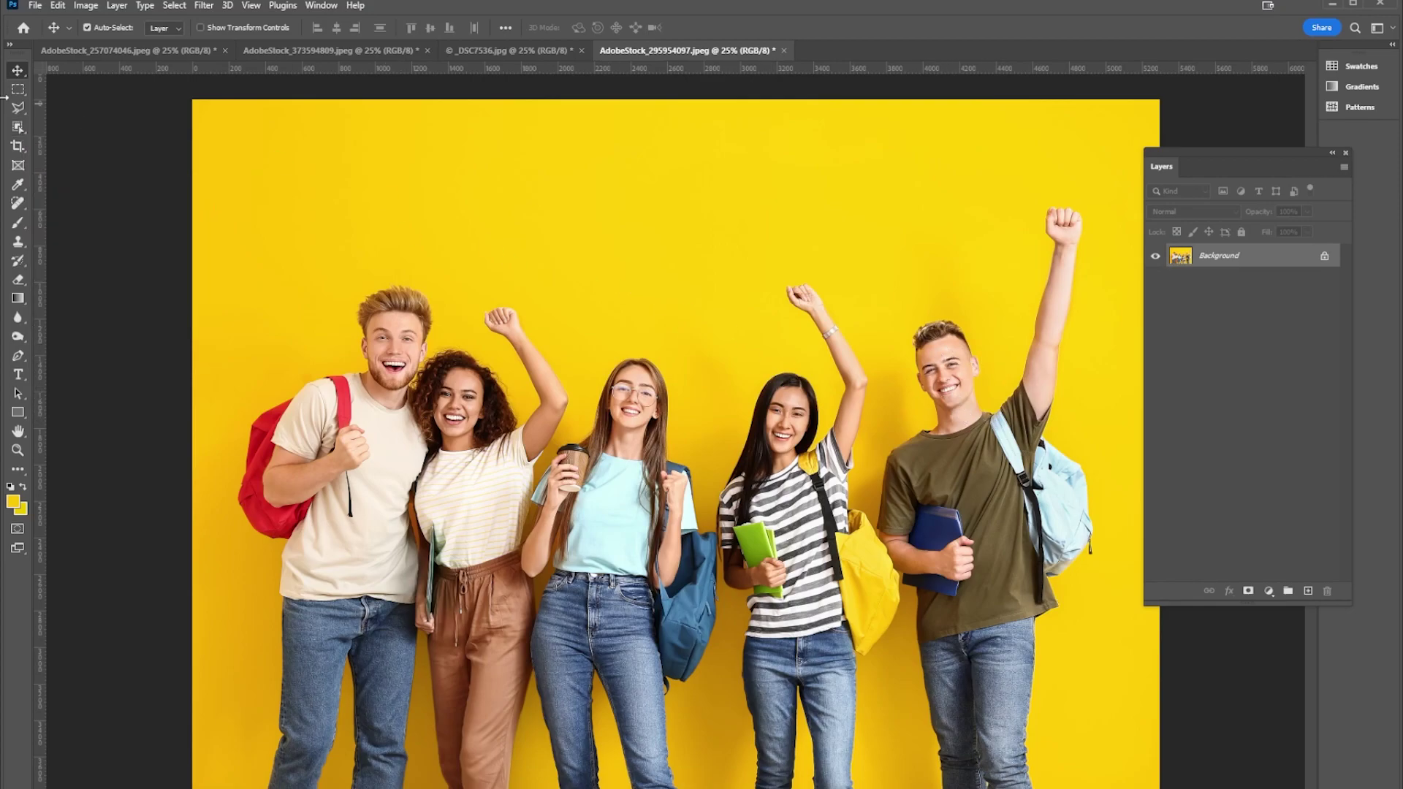
- Select the man on the far right with Object Selection and apply a Content-Aware fill
click(16, 128)
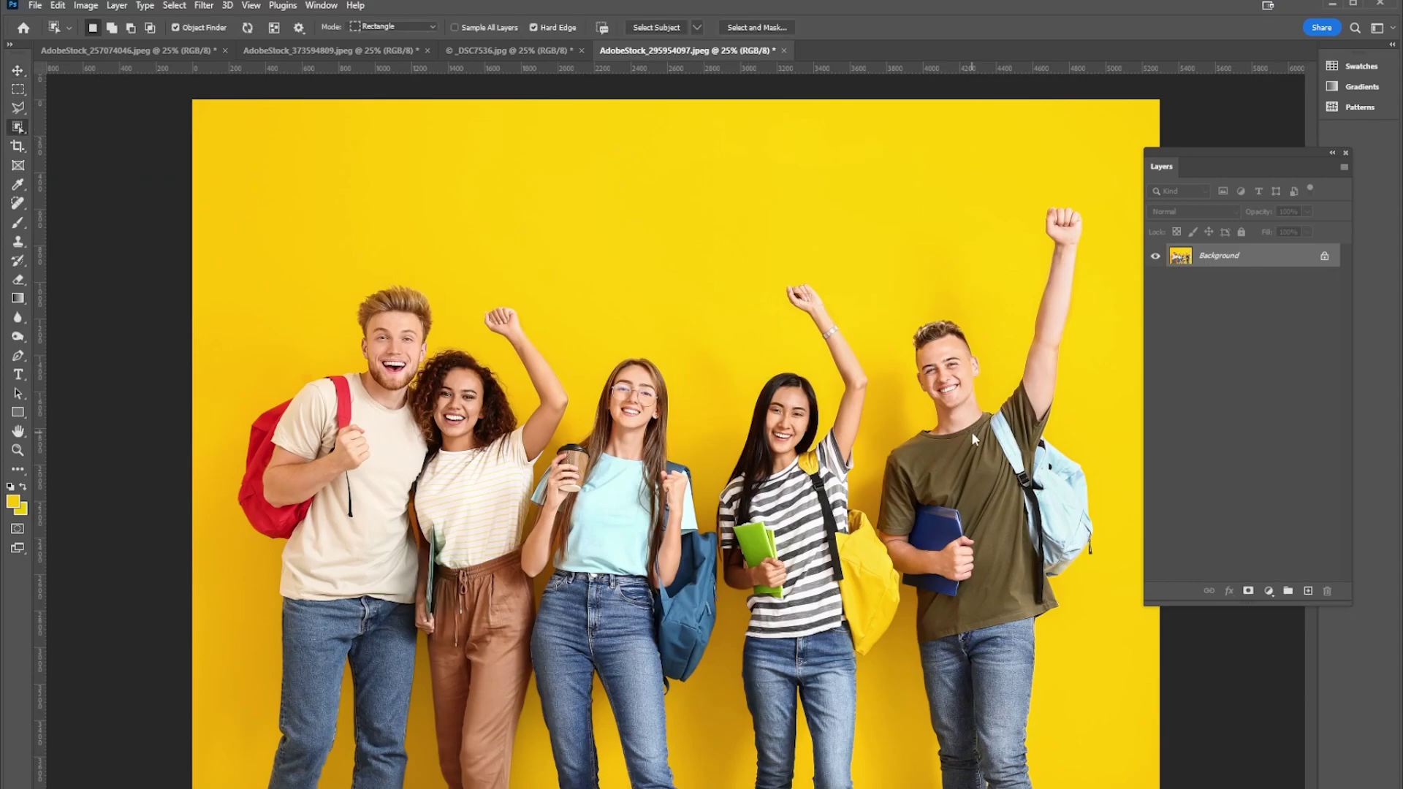
click(946, 357)
key(shift+F5)
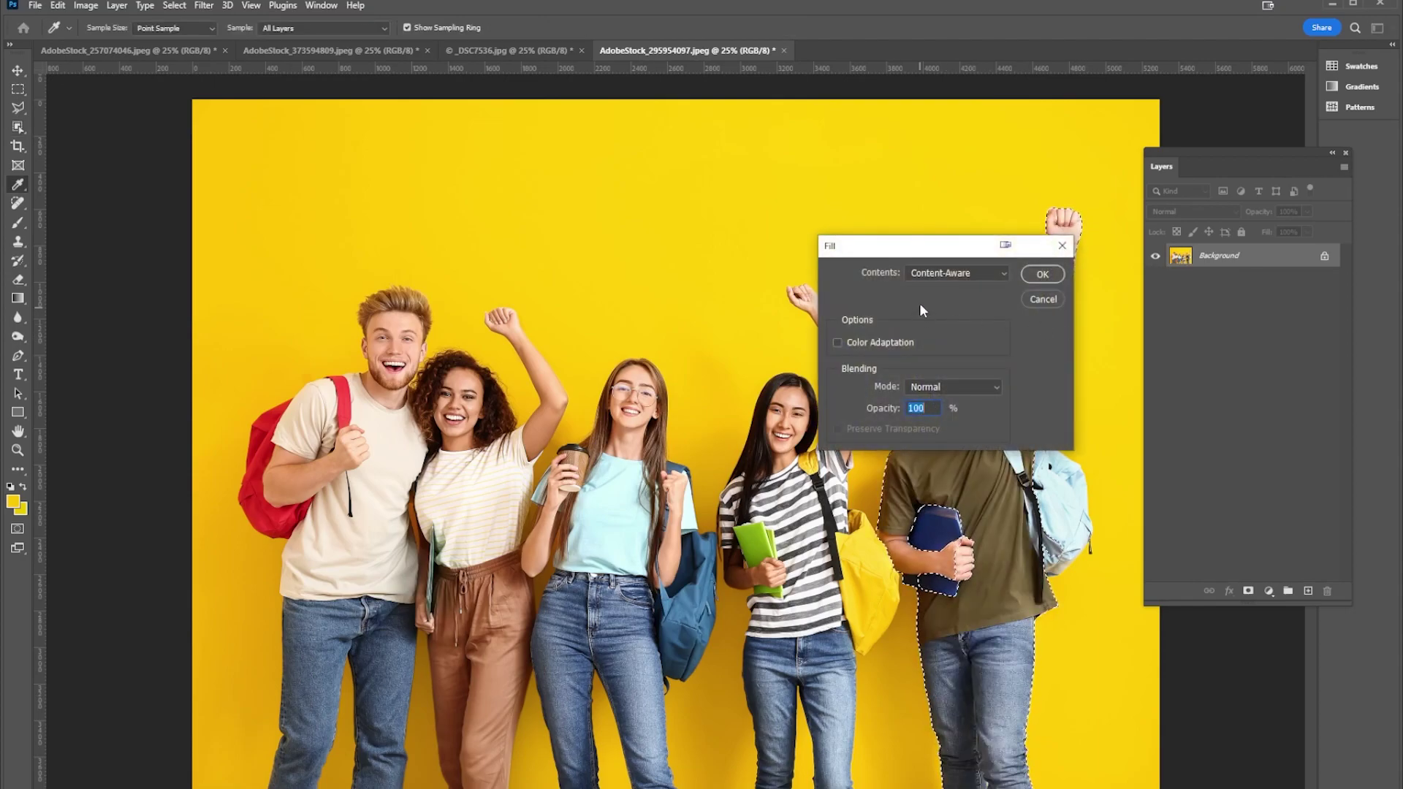
click(1050, 274)
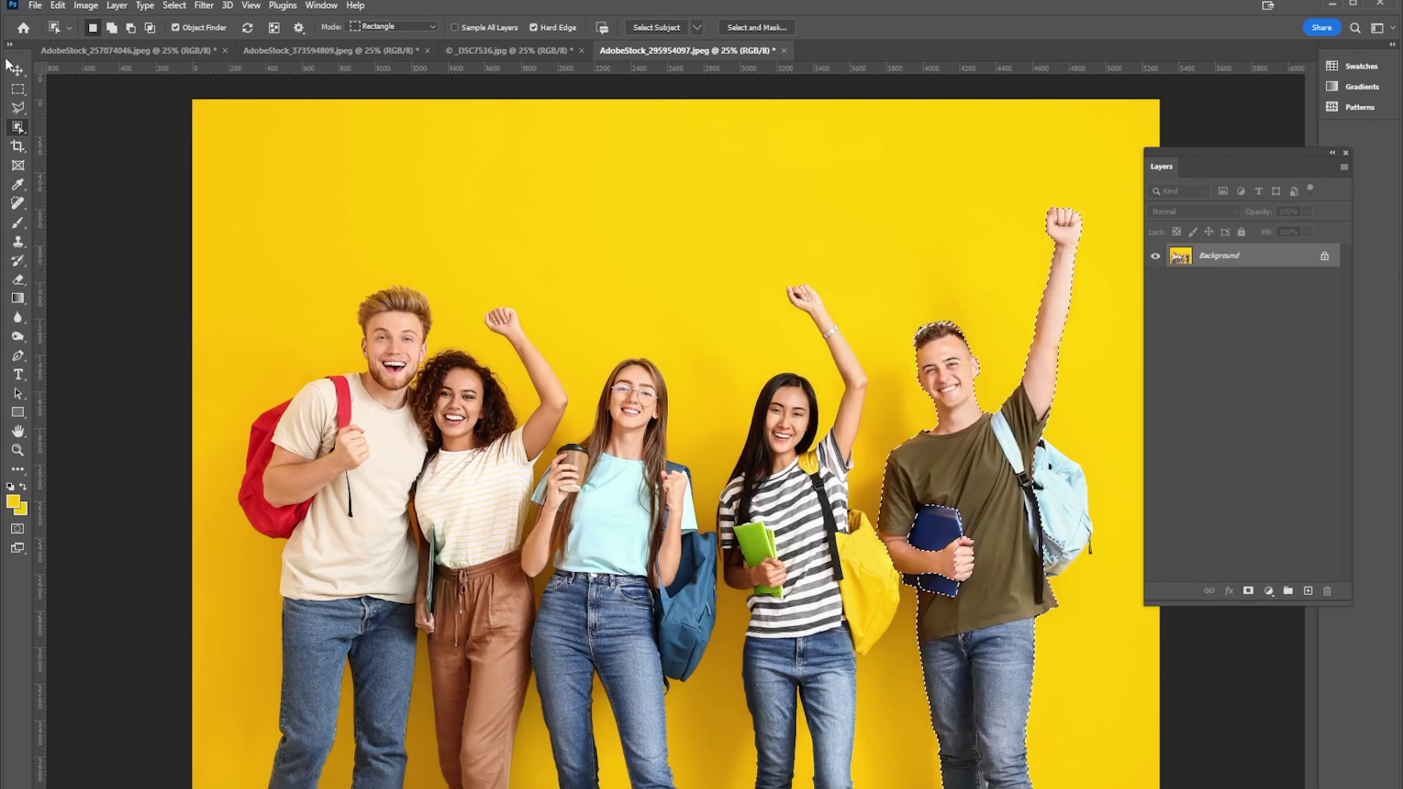
- Deselect, then marquee the area to keep from the top-left corner, excluding the right-hand man
click(176, 6)
click(168, 34)
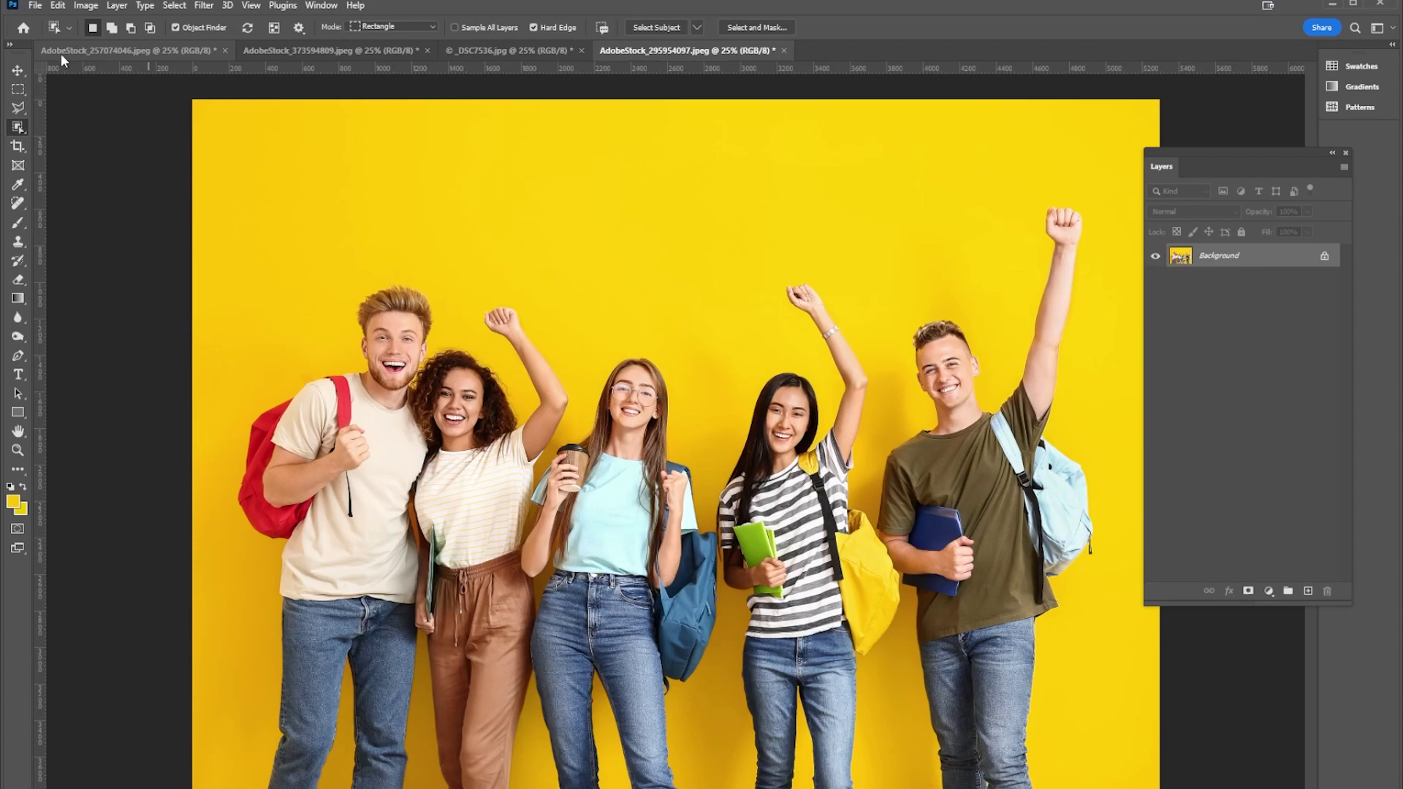
click(16, 91)
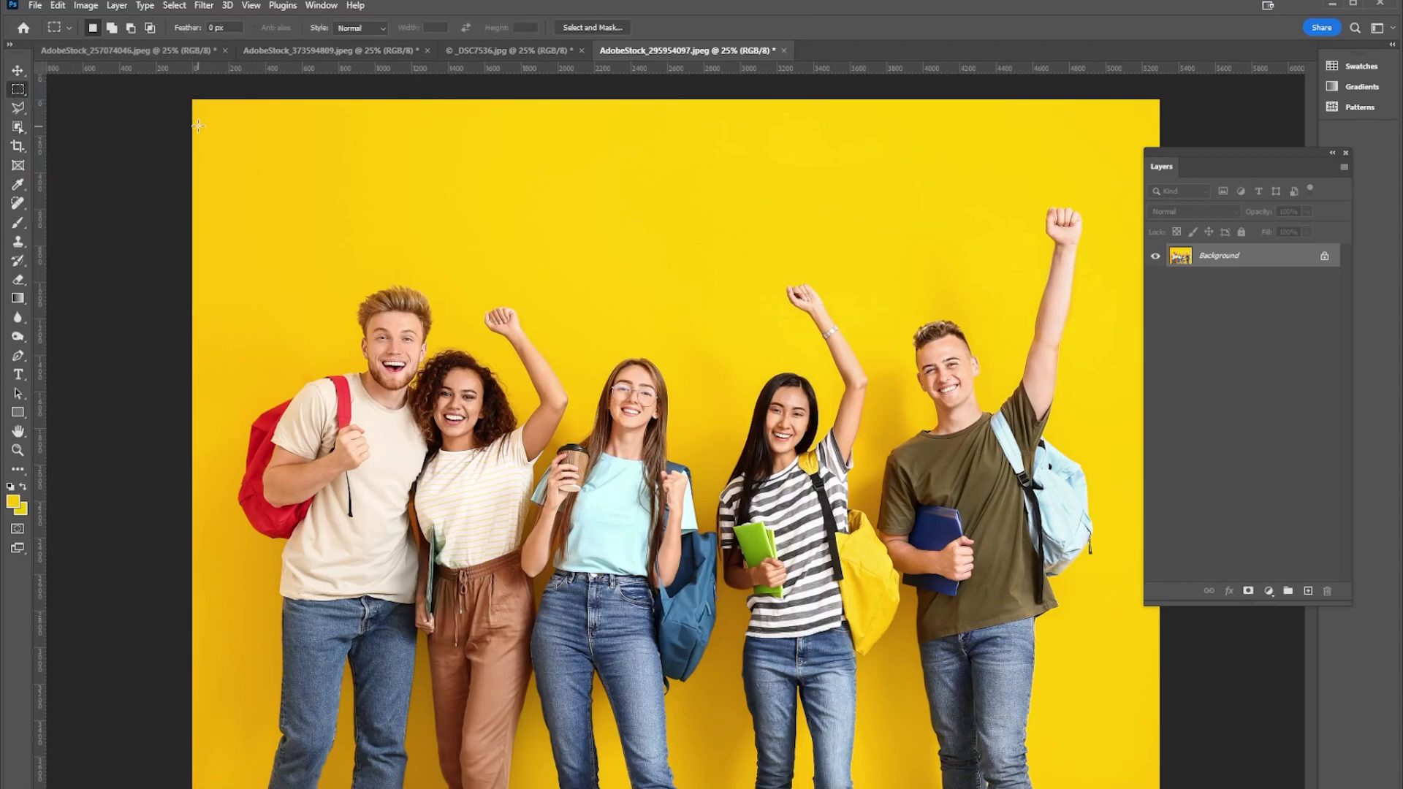
drag(194, 139, 966, 787)
- Crop the photo to the marquee rectangle with Image > Crop and deselect
click(86, 6)
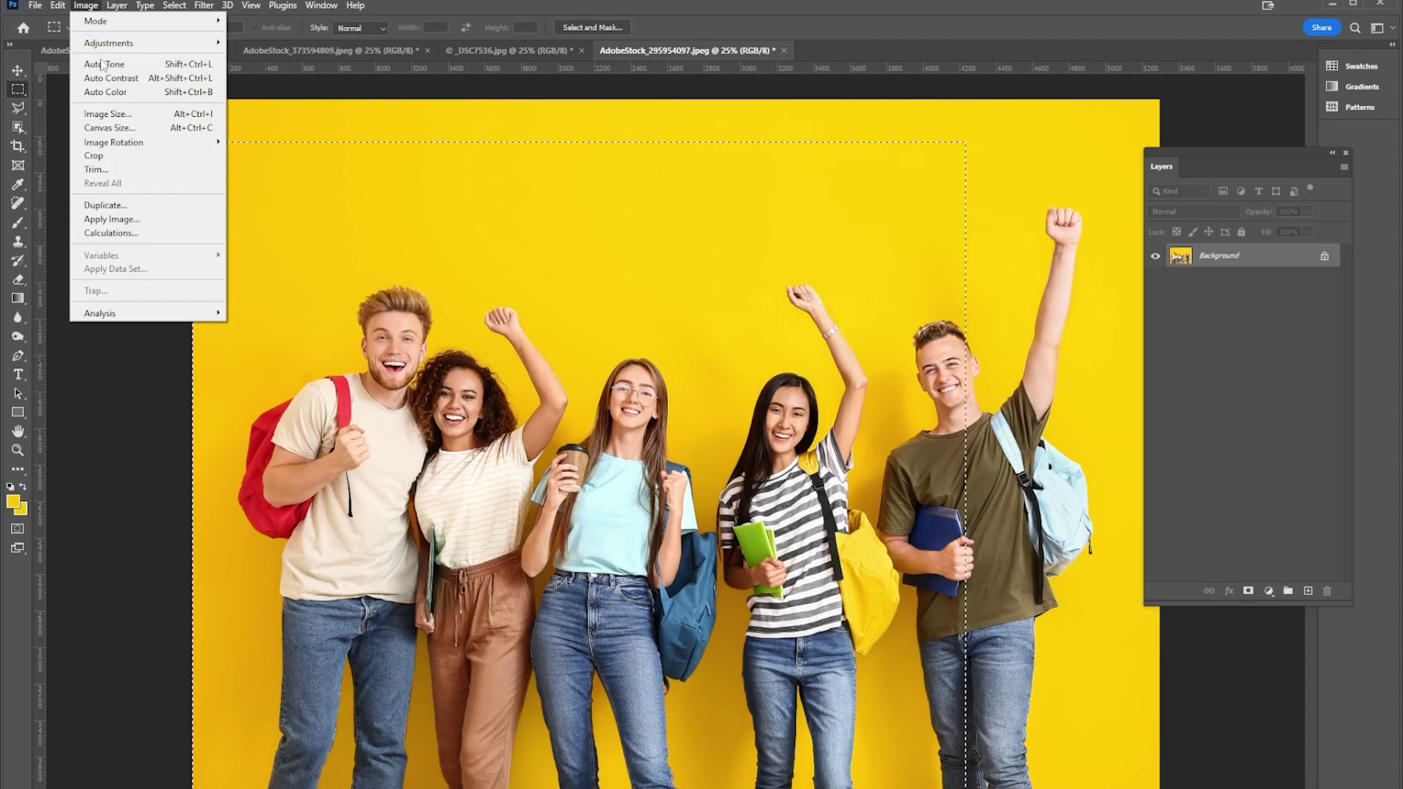
click(111, 155)
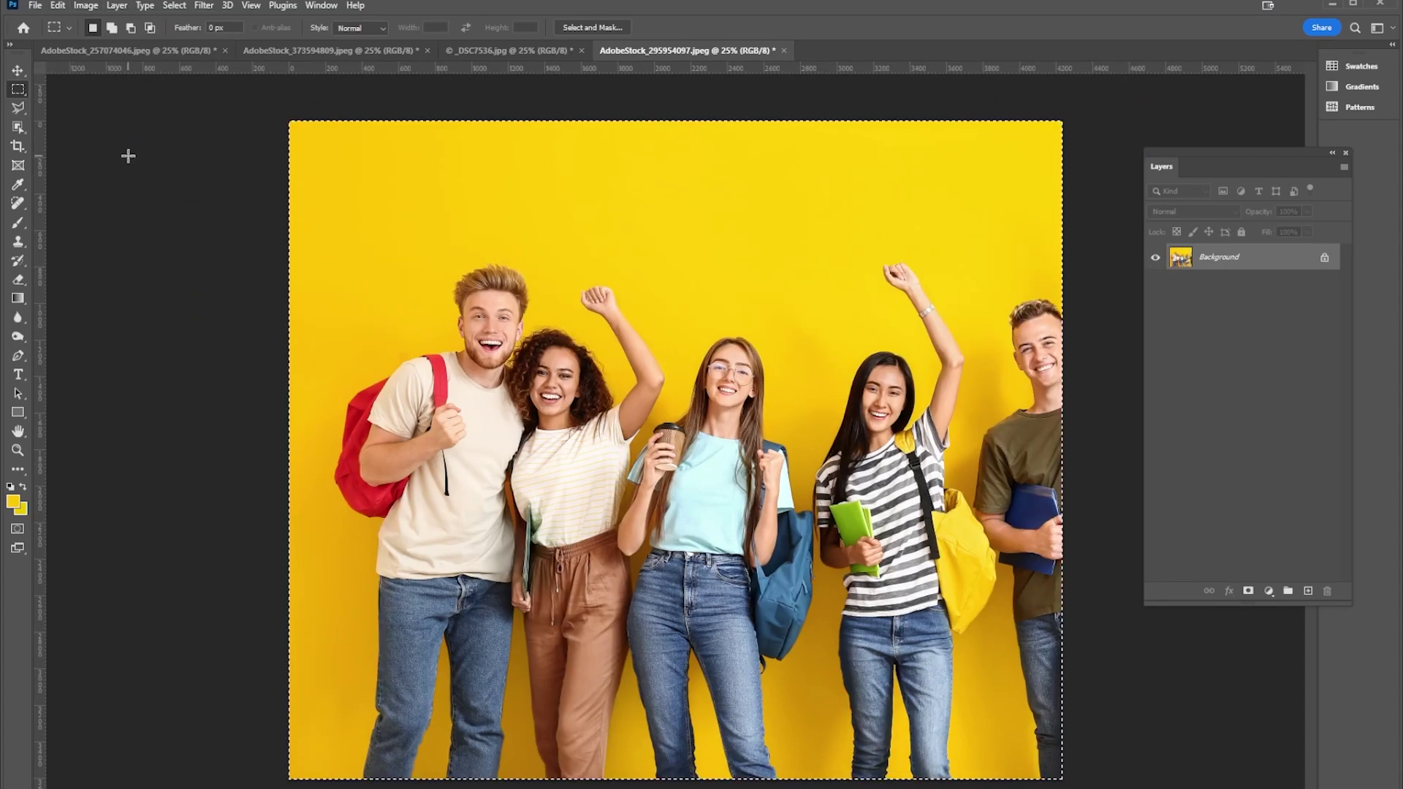
key(ctrl+d)
key(w)
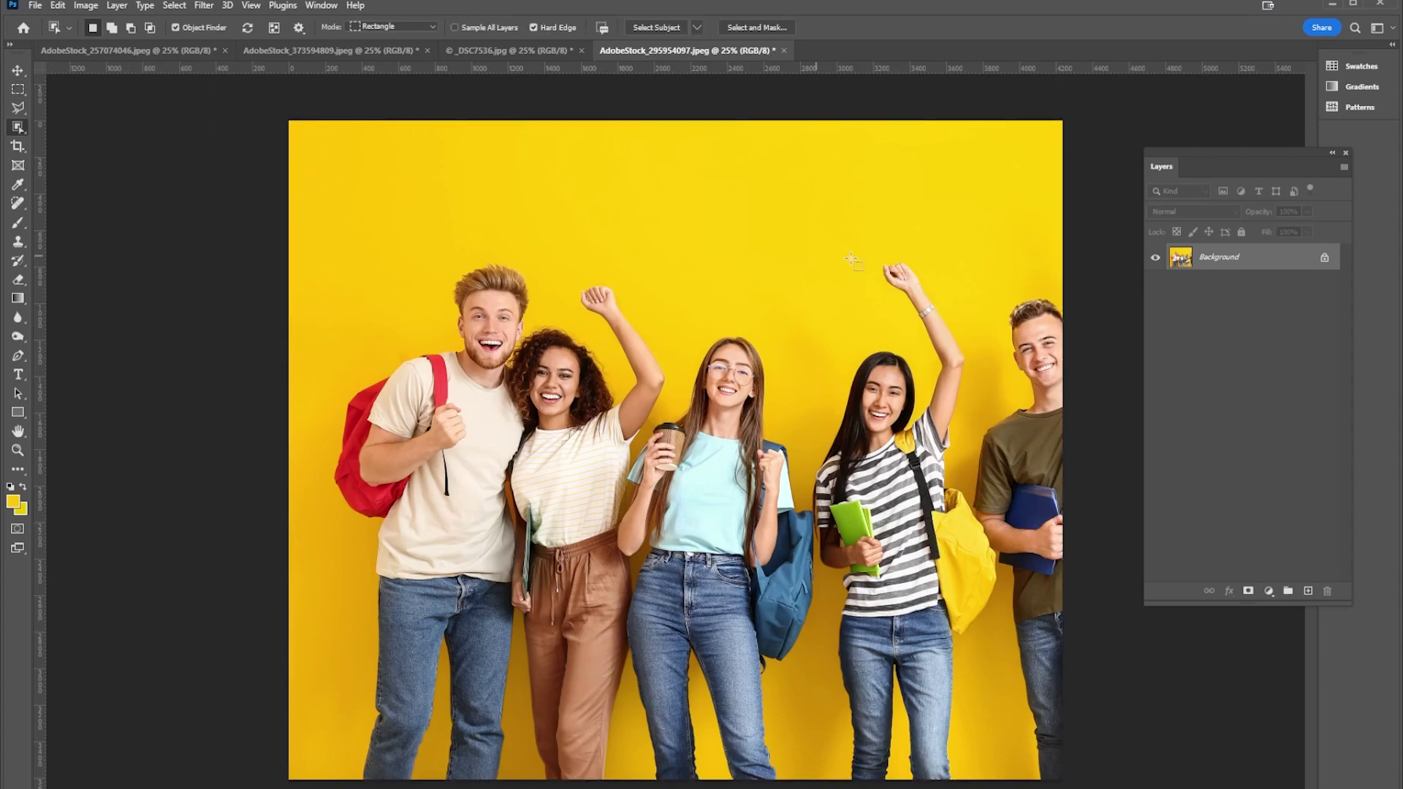
- Duplicate the Background layer to create 'Background copy'
right_click(1231, 263)
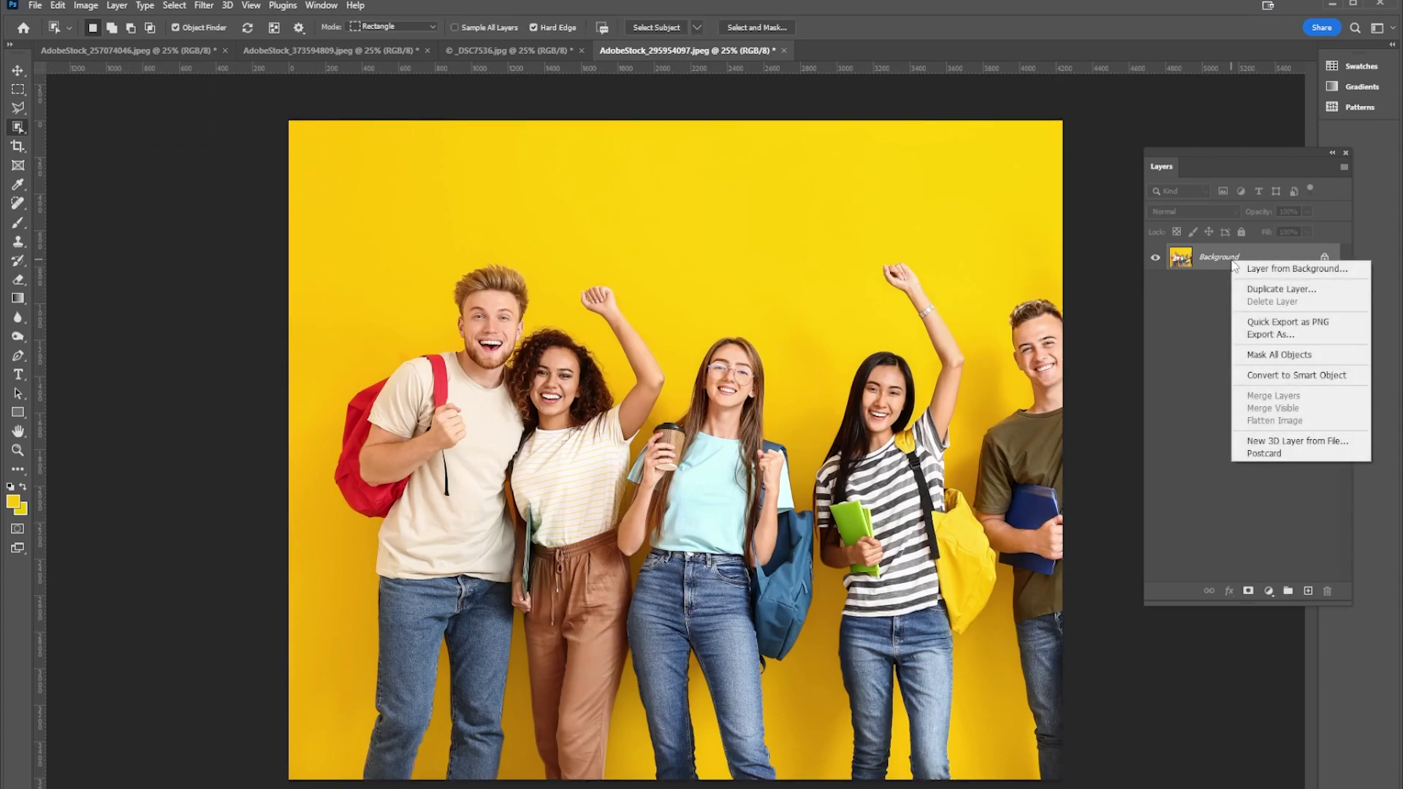
click(1256, 291)
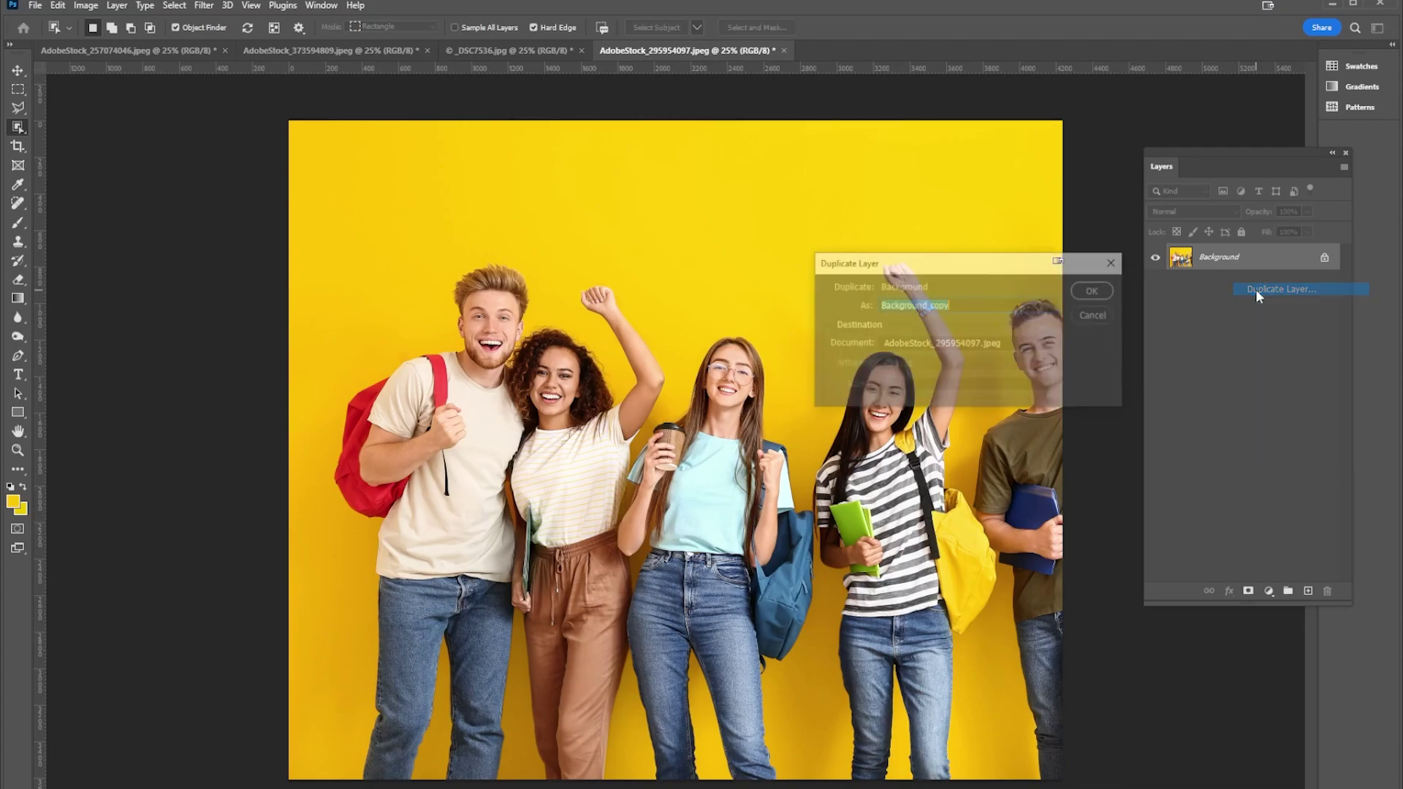
click(1096, 290)
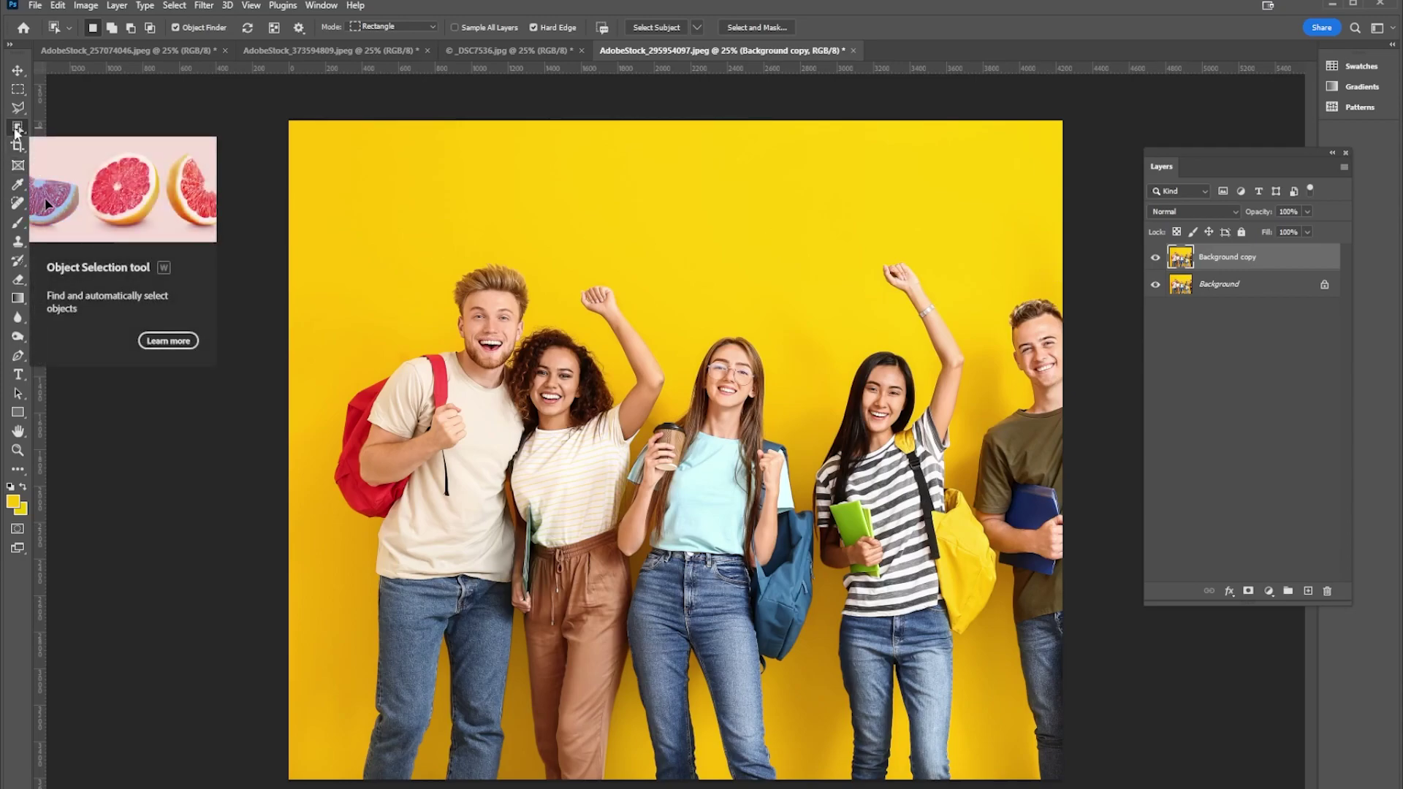
- Select the striped-shirt girl and her yellow bag, mask Background copy to them, and check by toggling Background
click(902, 398)
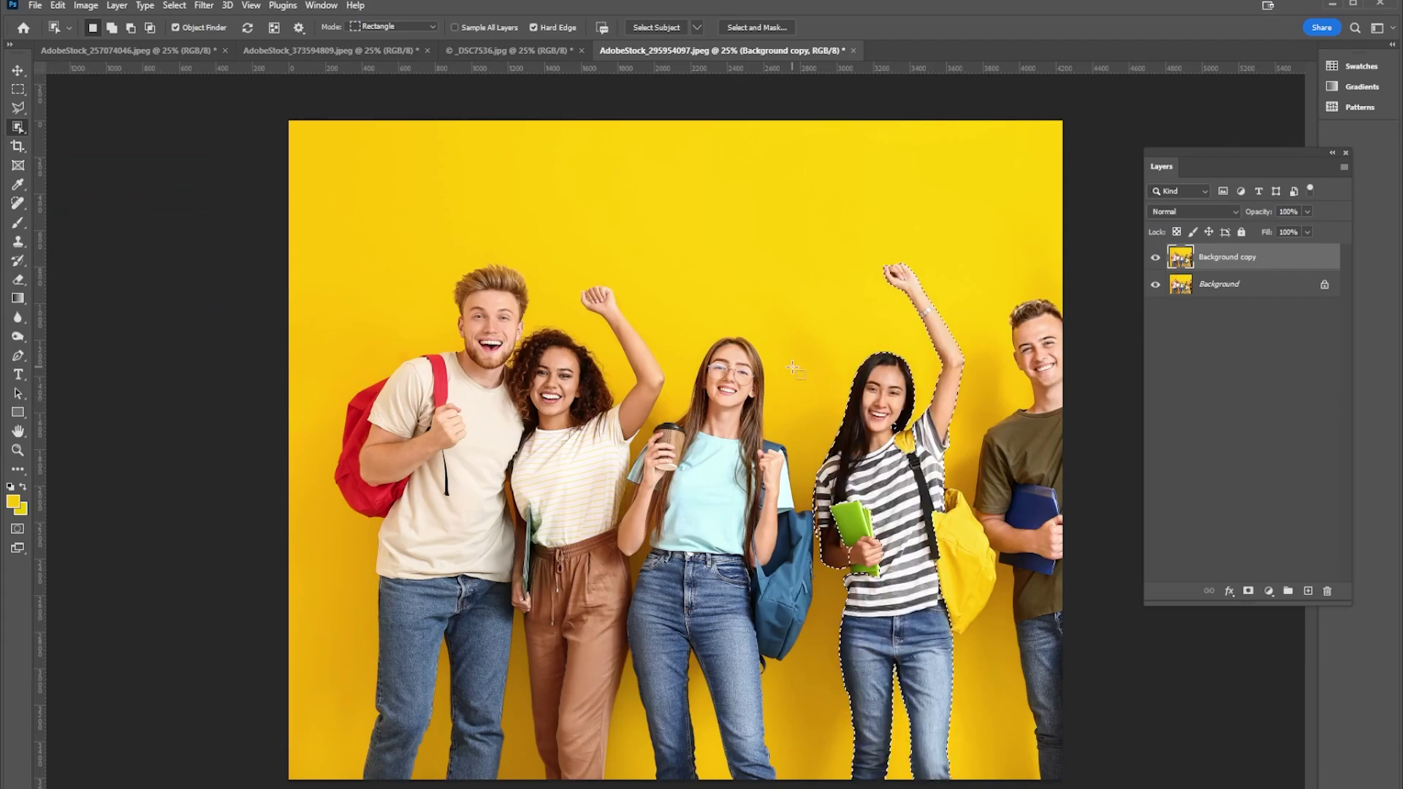
shift+click(962, 575)
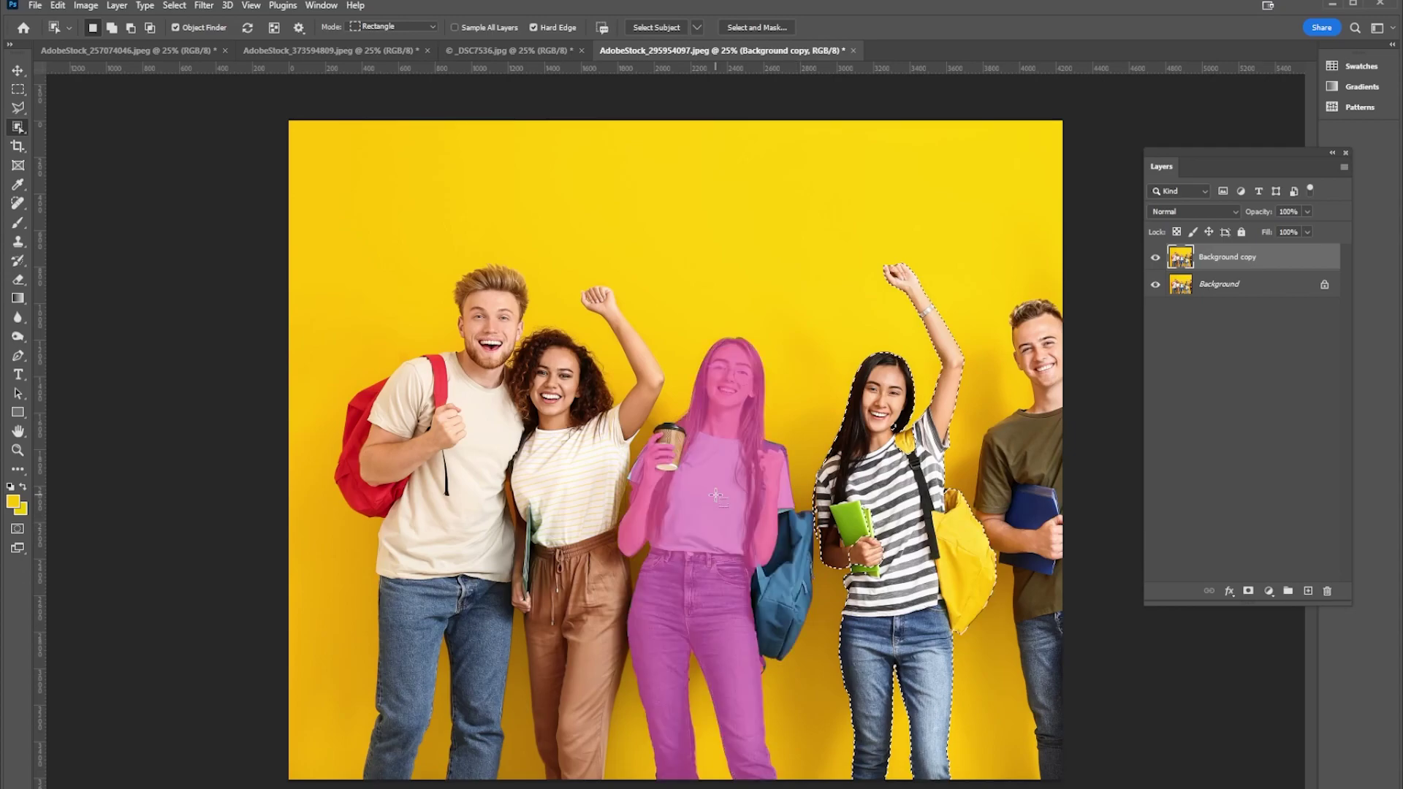
click(1247, 592)
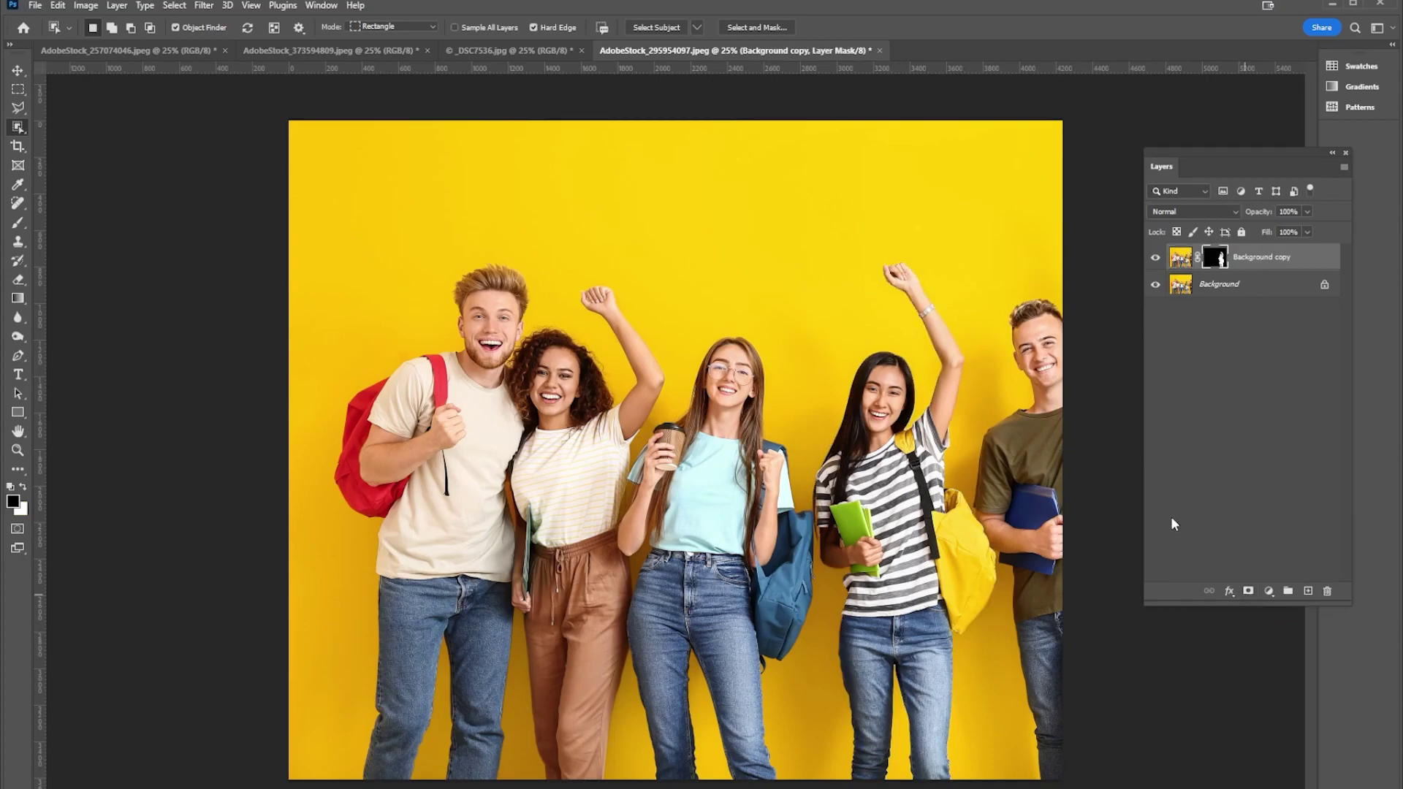
click(1154, 285)
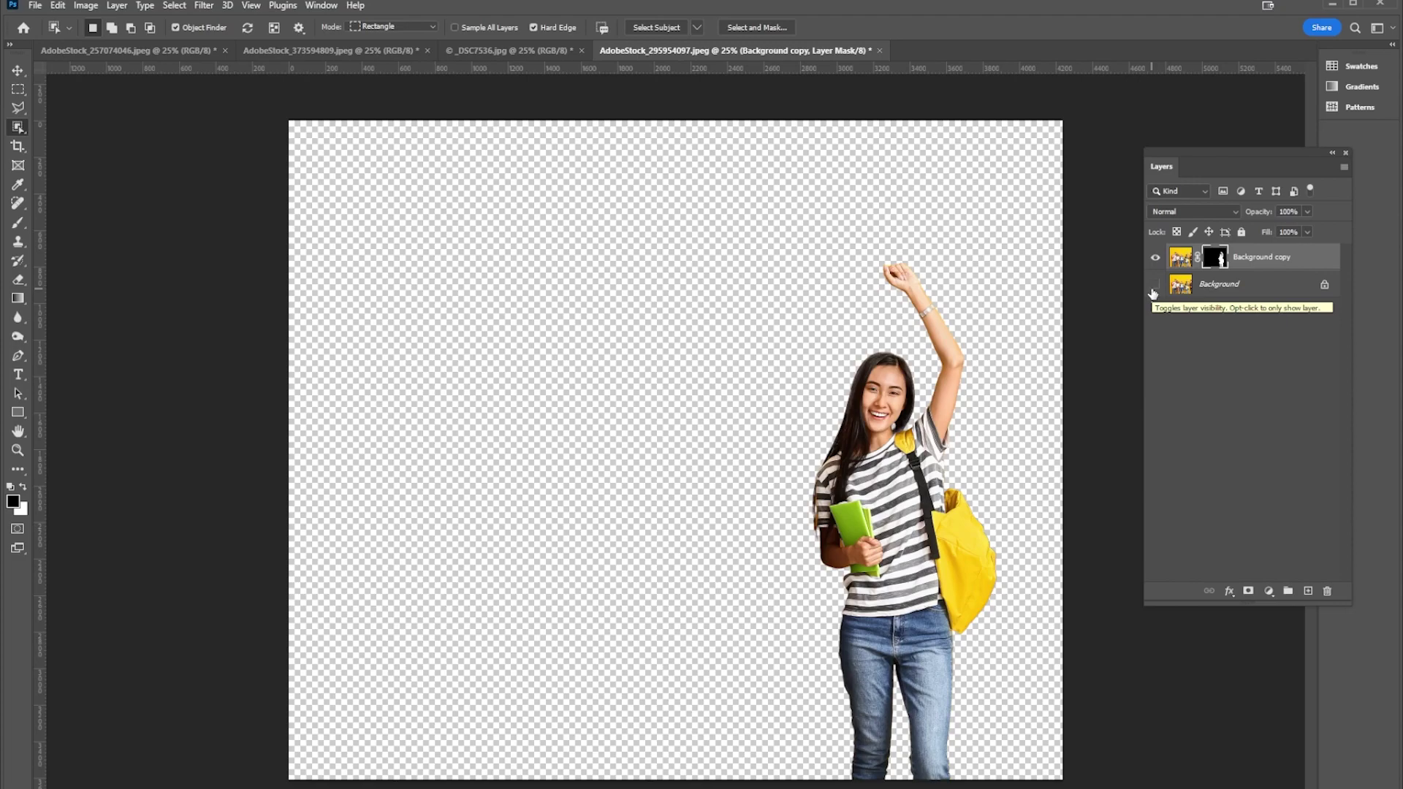
click(1152, 290)
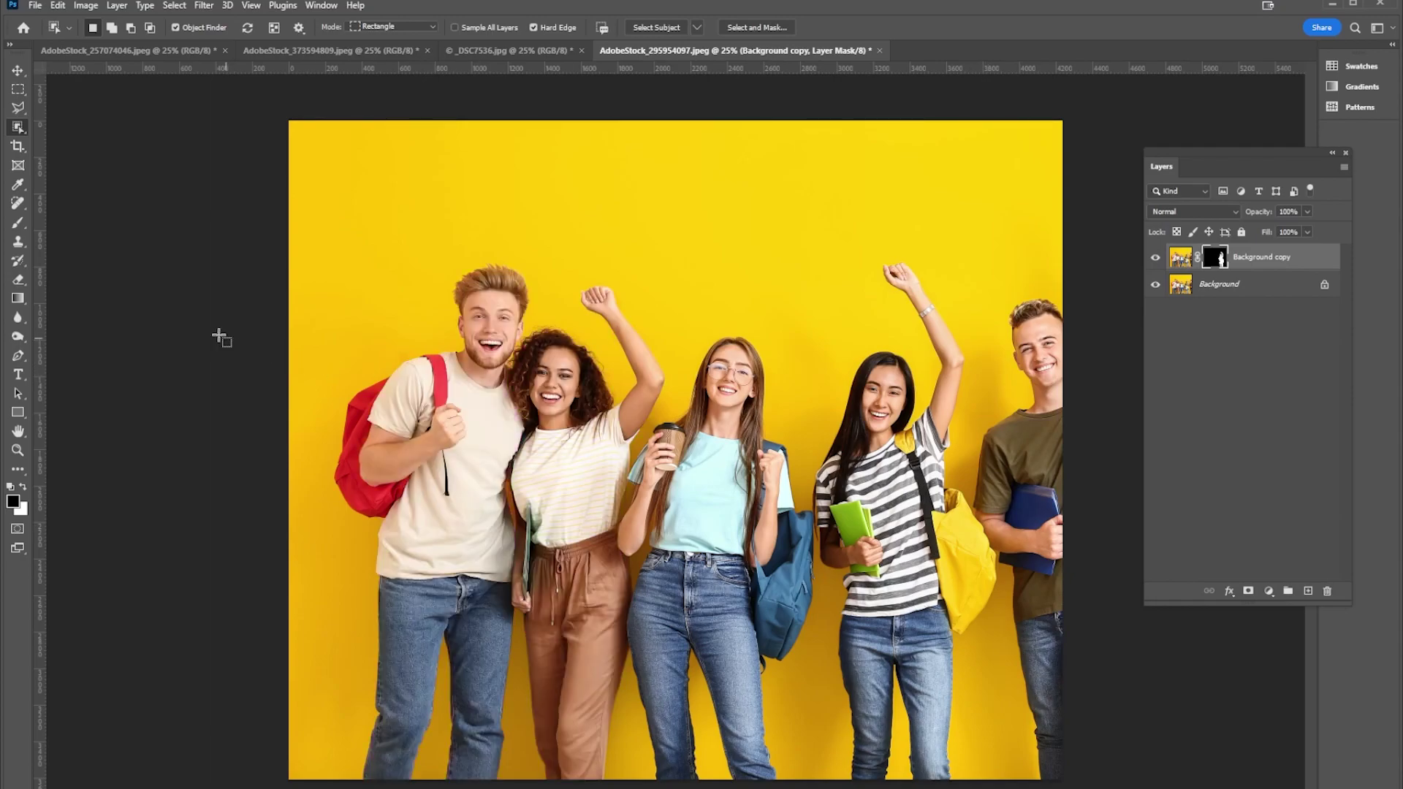
- Copy a narrow yellow strip from the photo's left edge of Background onto a new Layer 1
click(19, 91)
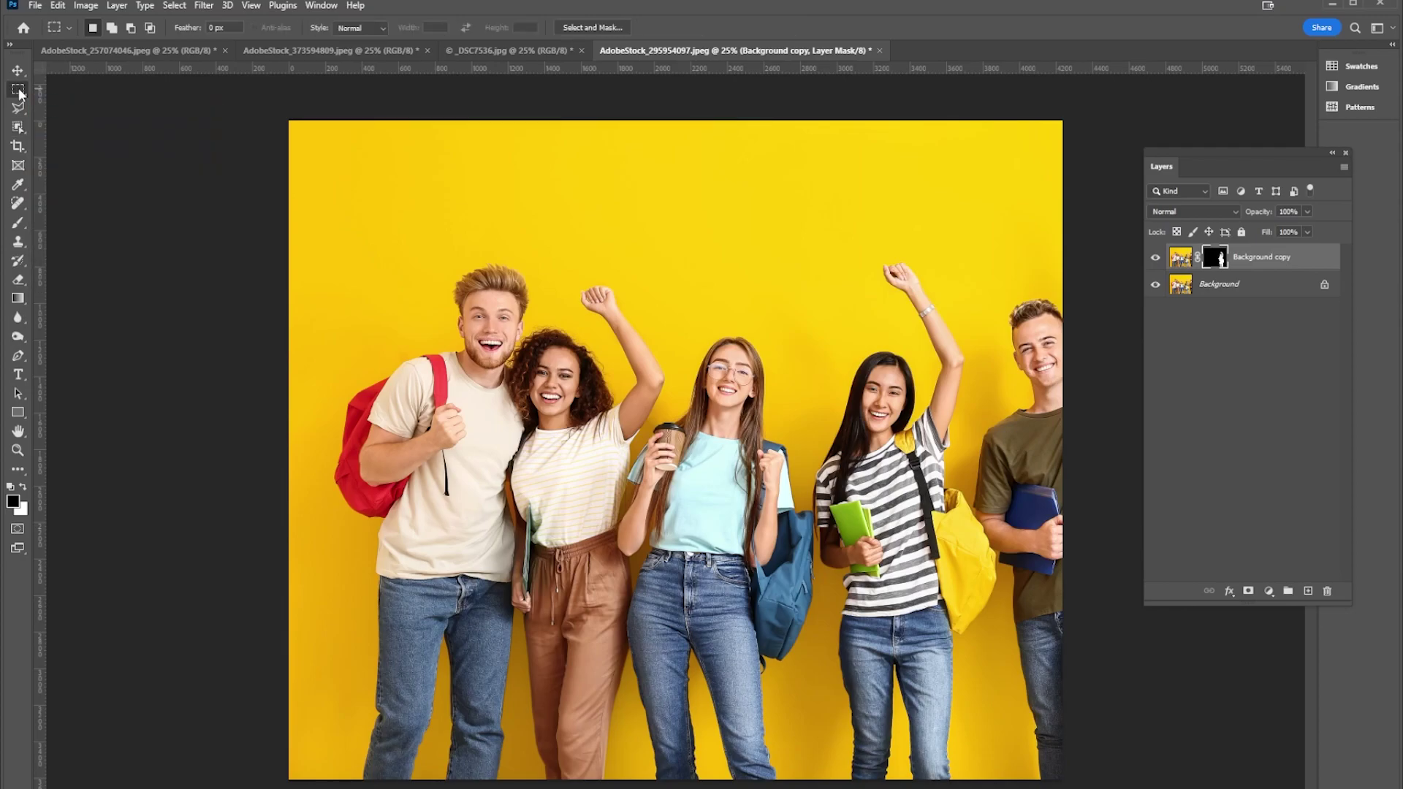
drag(288, 120, 333, 781)
click(1182, 287)
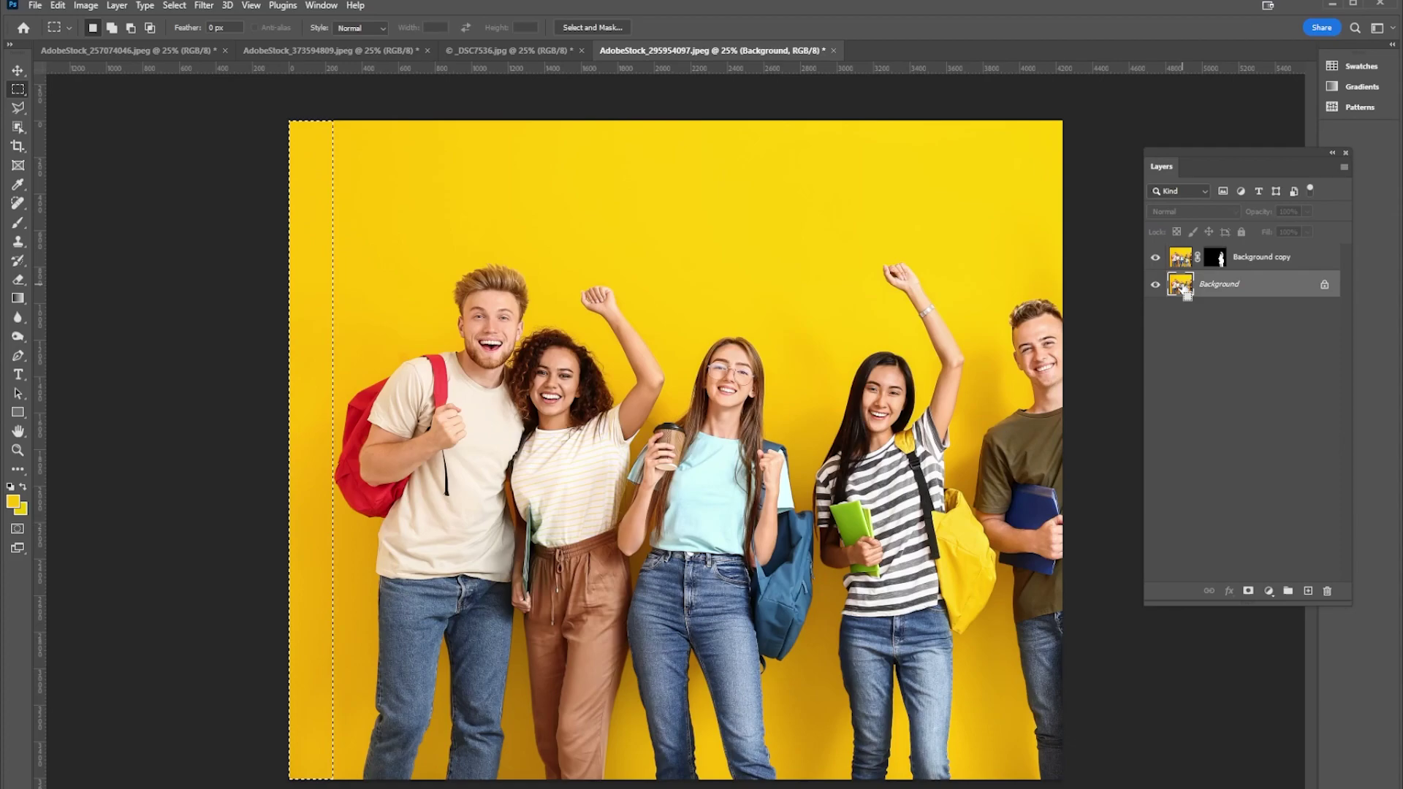
key(ctrl+j)
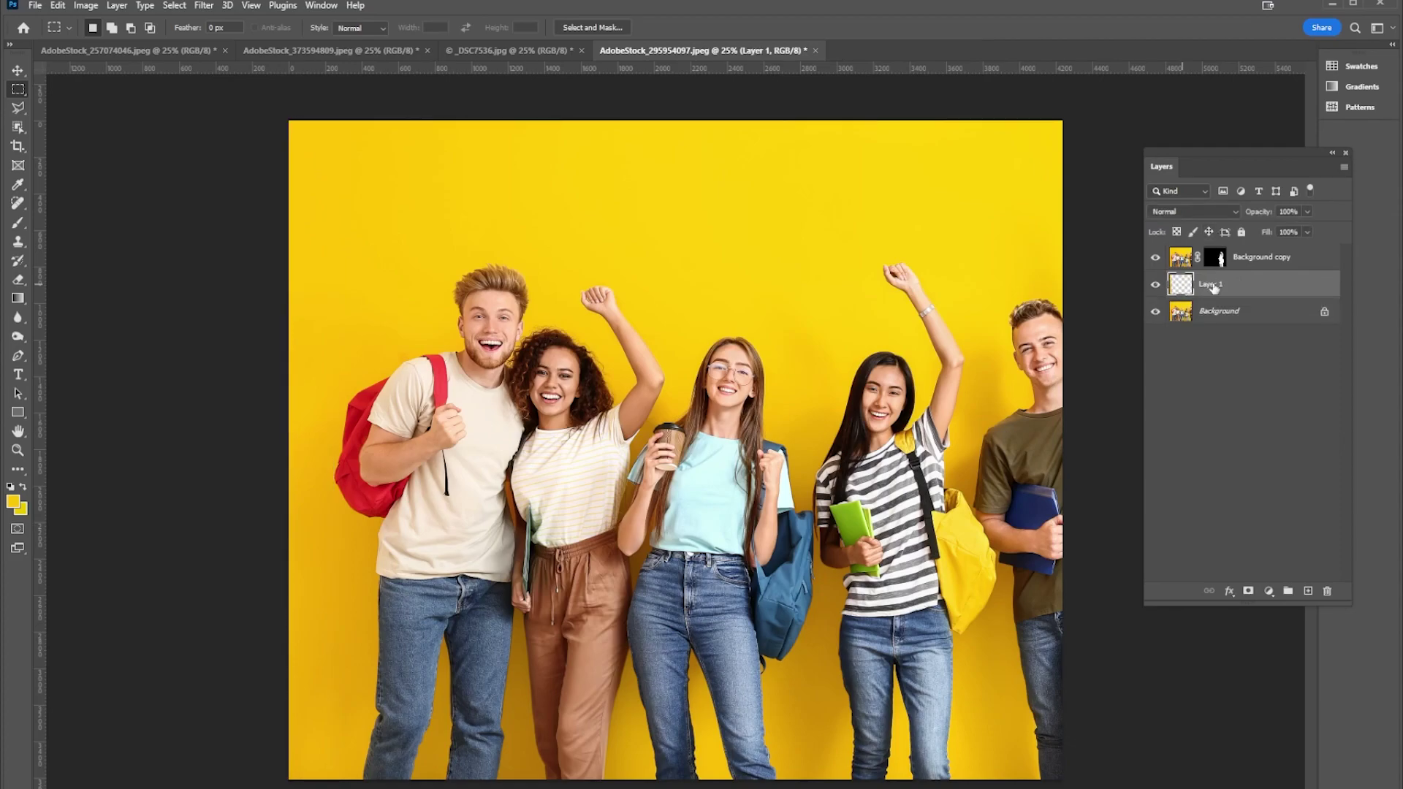
- Move the copied yellow strip over the right-hand man, aligned to the canvas top
click(19, 71)
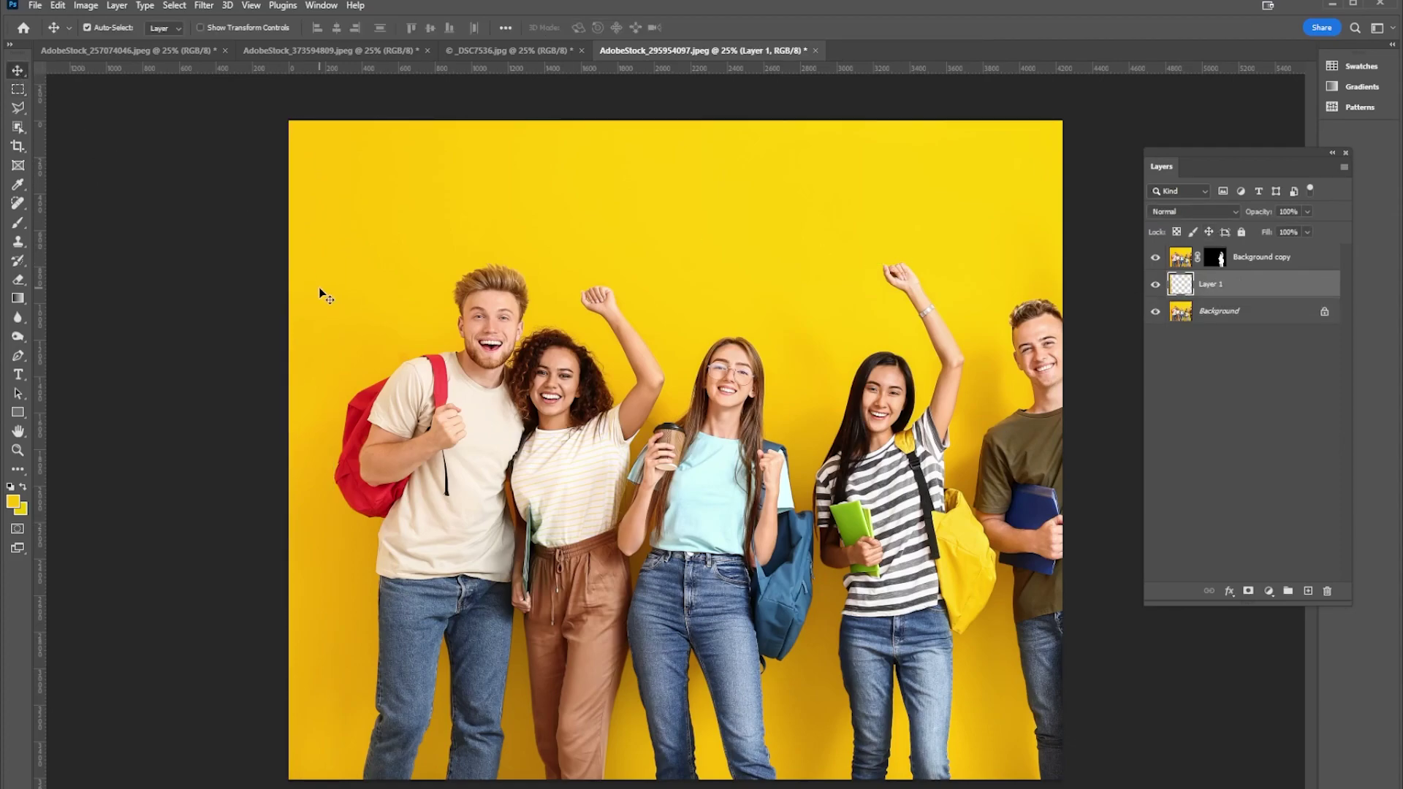
drag(318, 287, 967, 297)
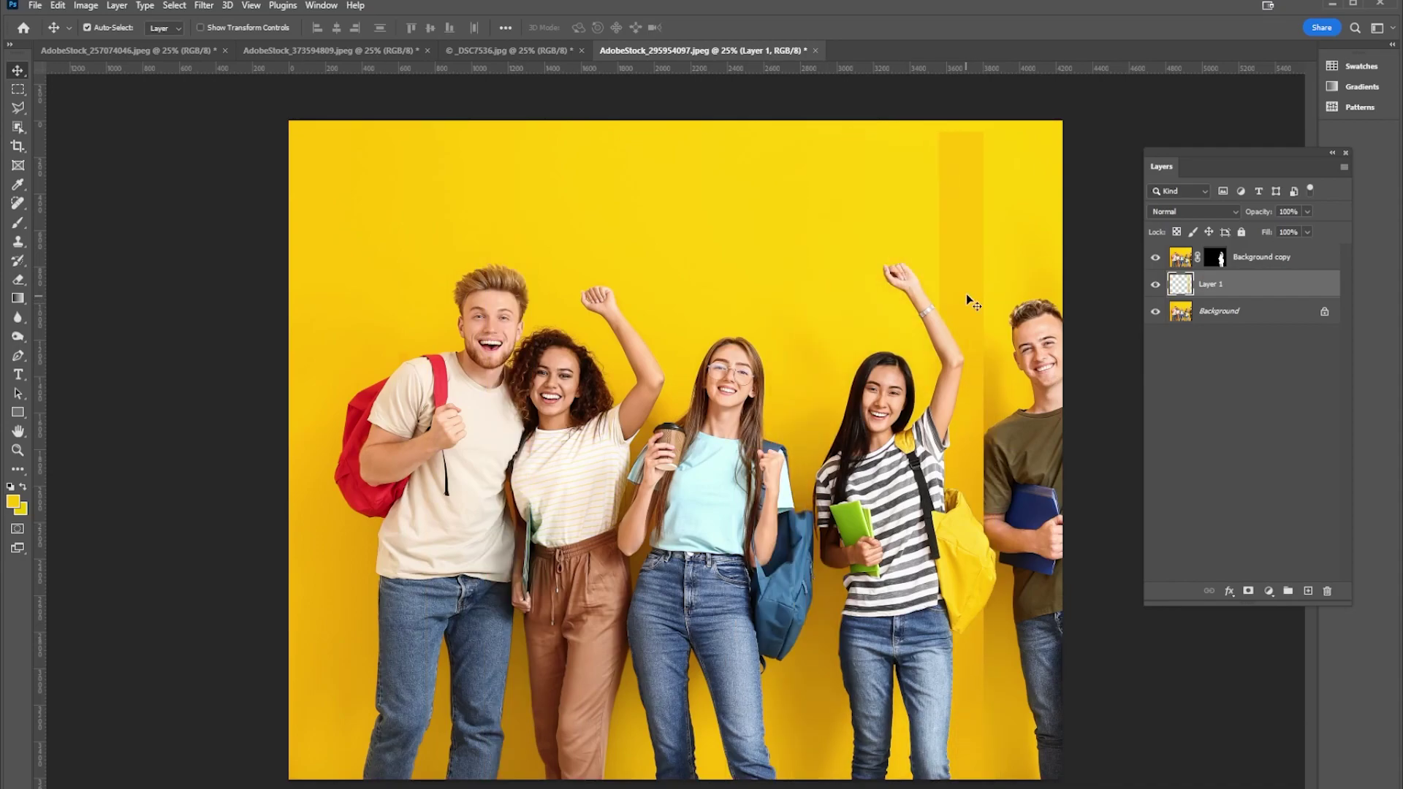
drag(952, 221, 954, 209)
click(58, 6)
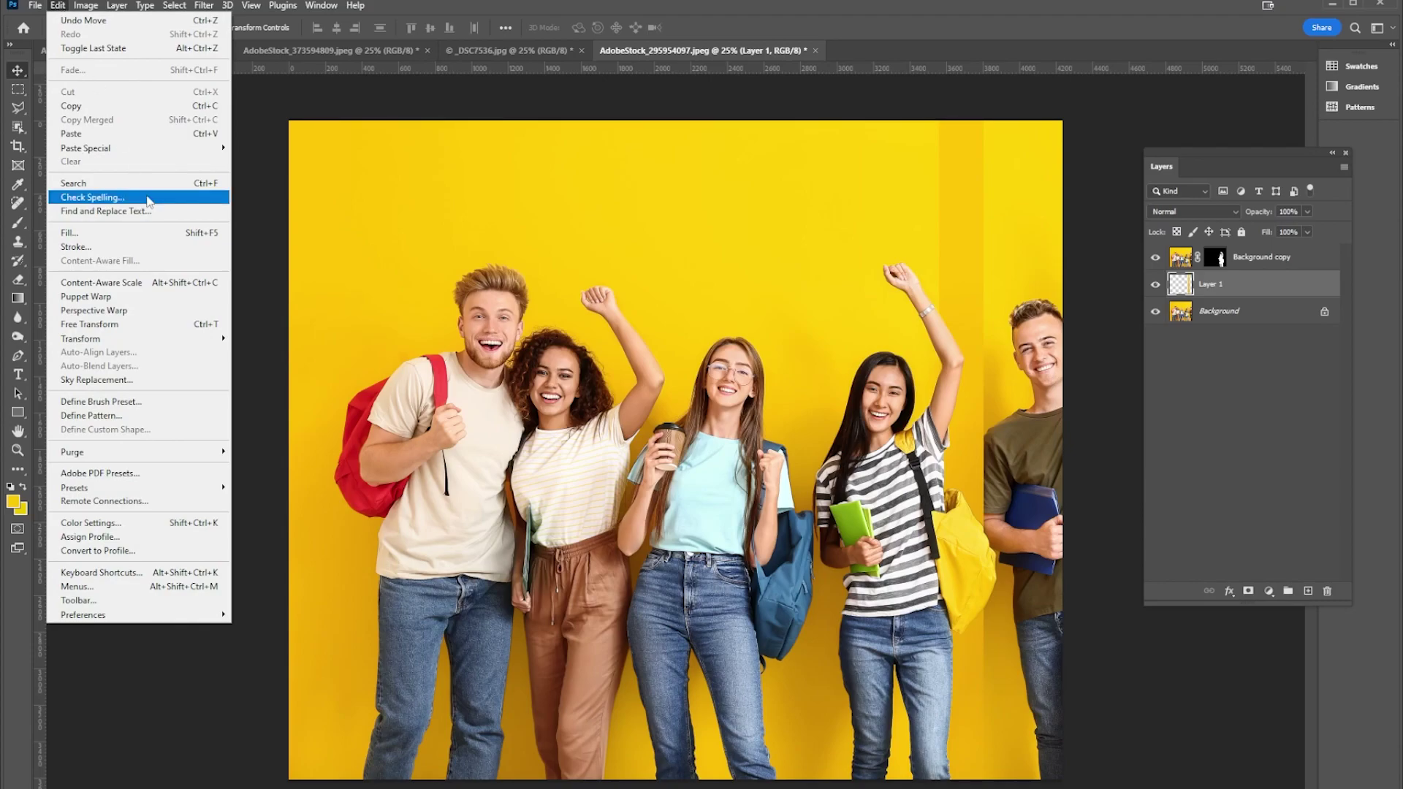
- Free Transform the Layer 1 strip, stretching it to about 325% width over the man
click(139, 331)
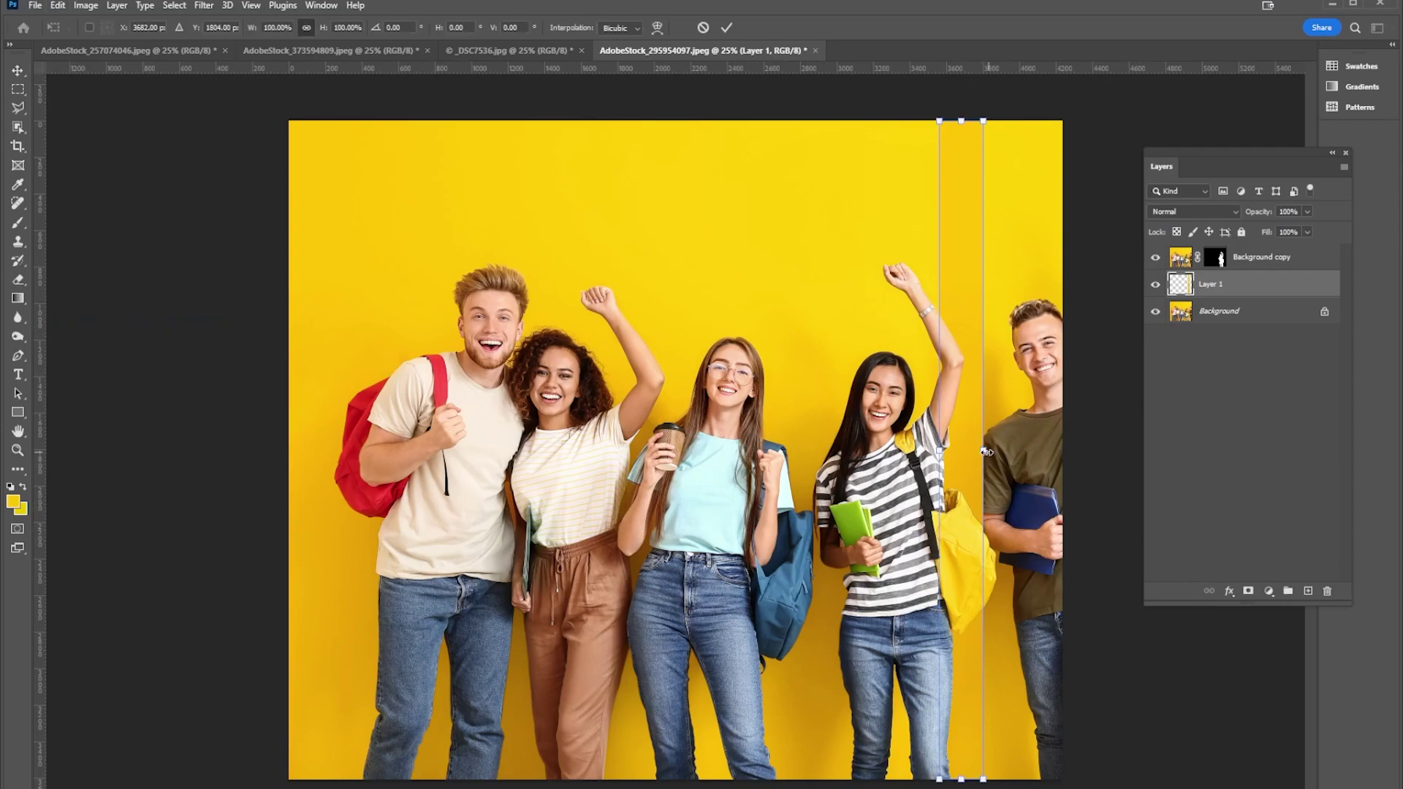
drag(984, 452, 1084, 452)
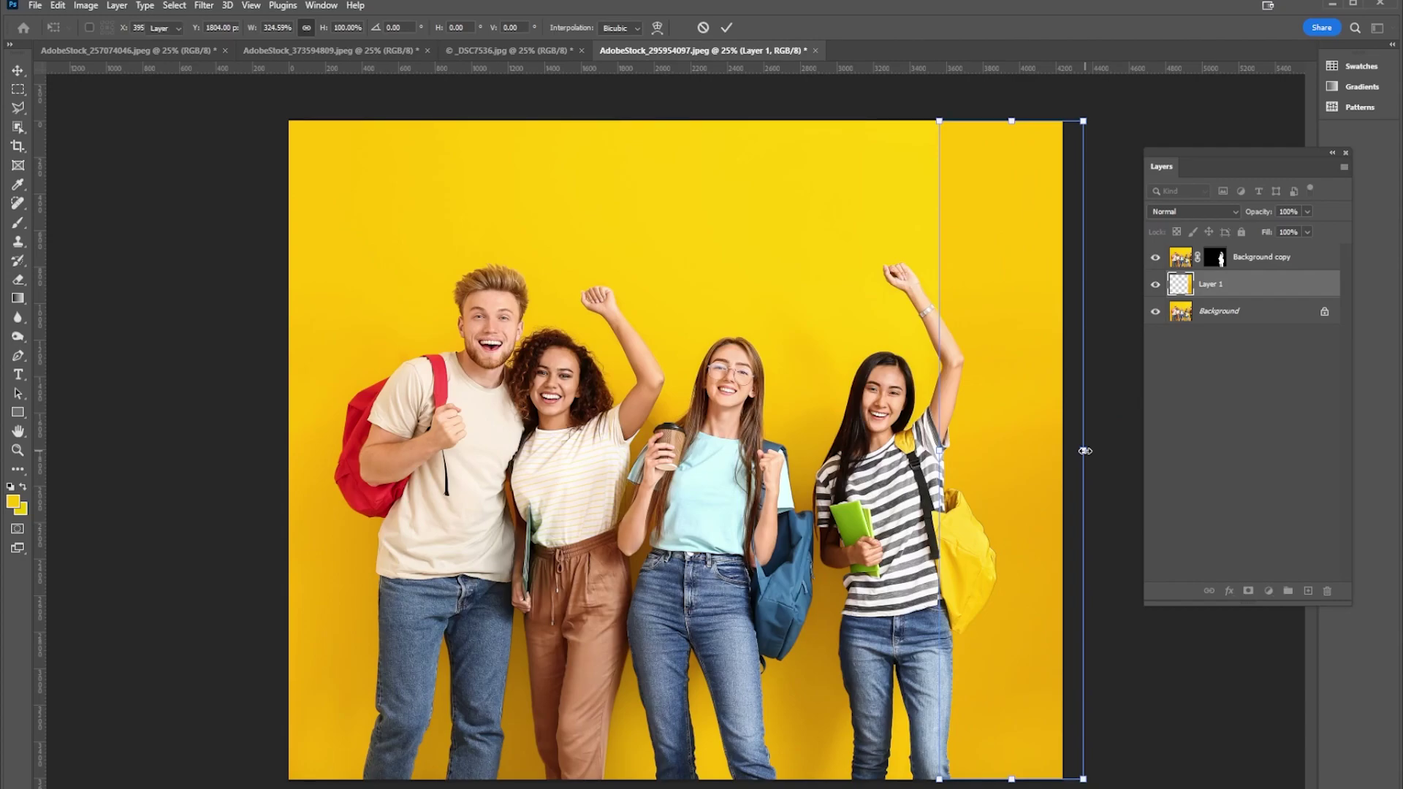
key(Return)
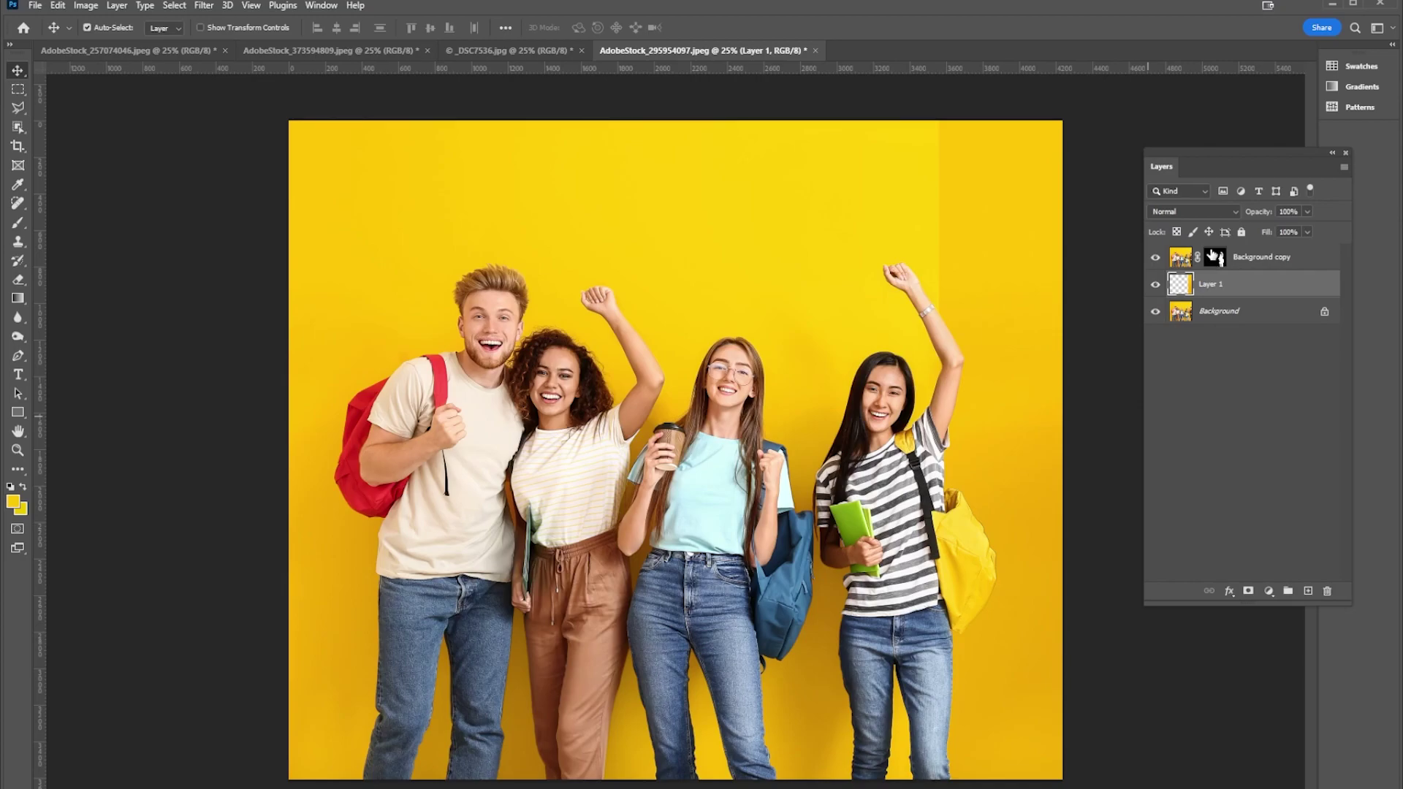
- Add a layer mask to Layer 1 and paint black near the rightmost girl's raised arm
click(1248, 593)
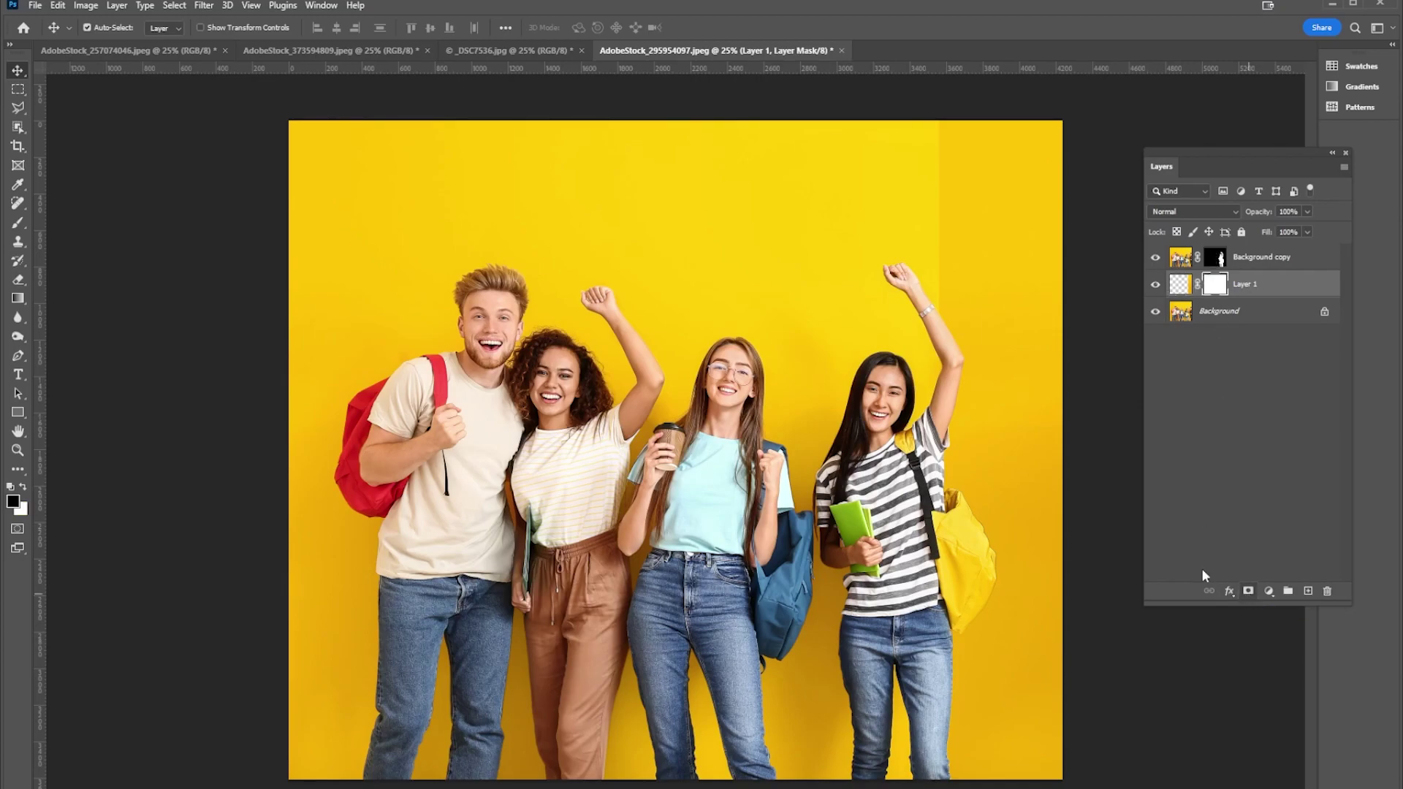
click(19, 224)
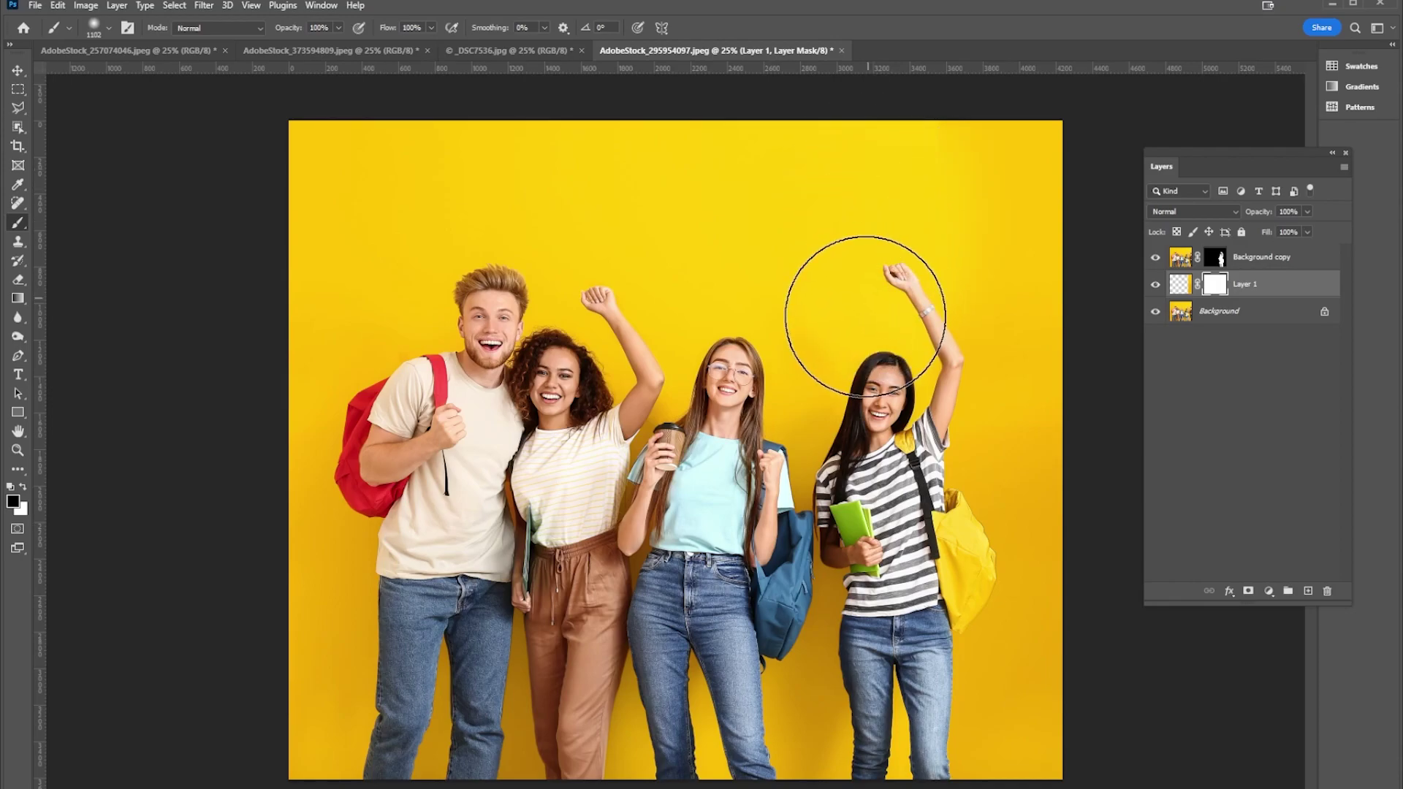
click(865, 316)
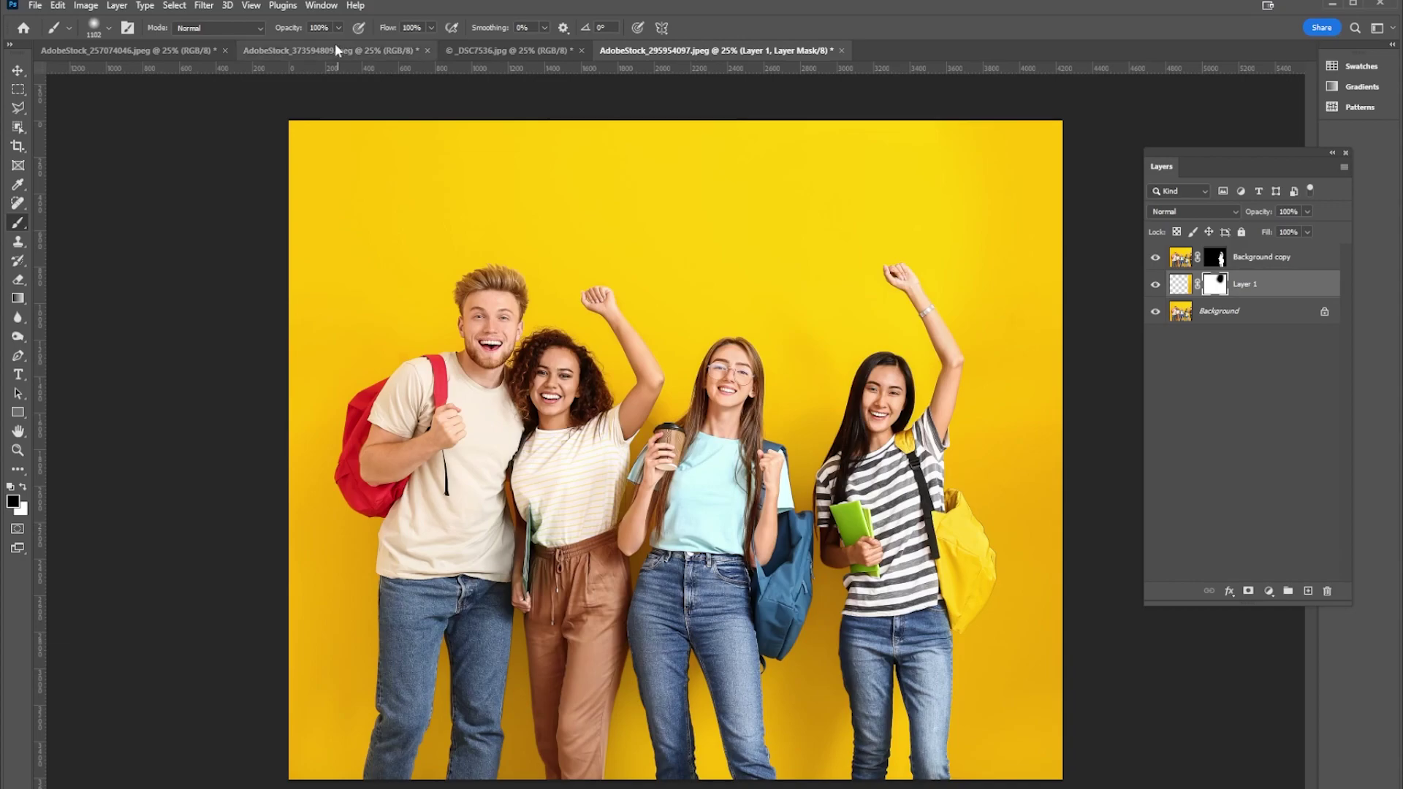
- View AdobeStock_257074046, glance at the AdobeStock_373594809 lecture hall, then return to AdobeStock_257074046
click(182, 51)
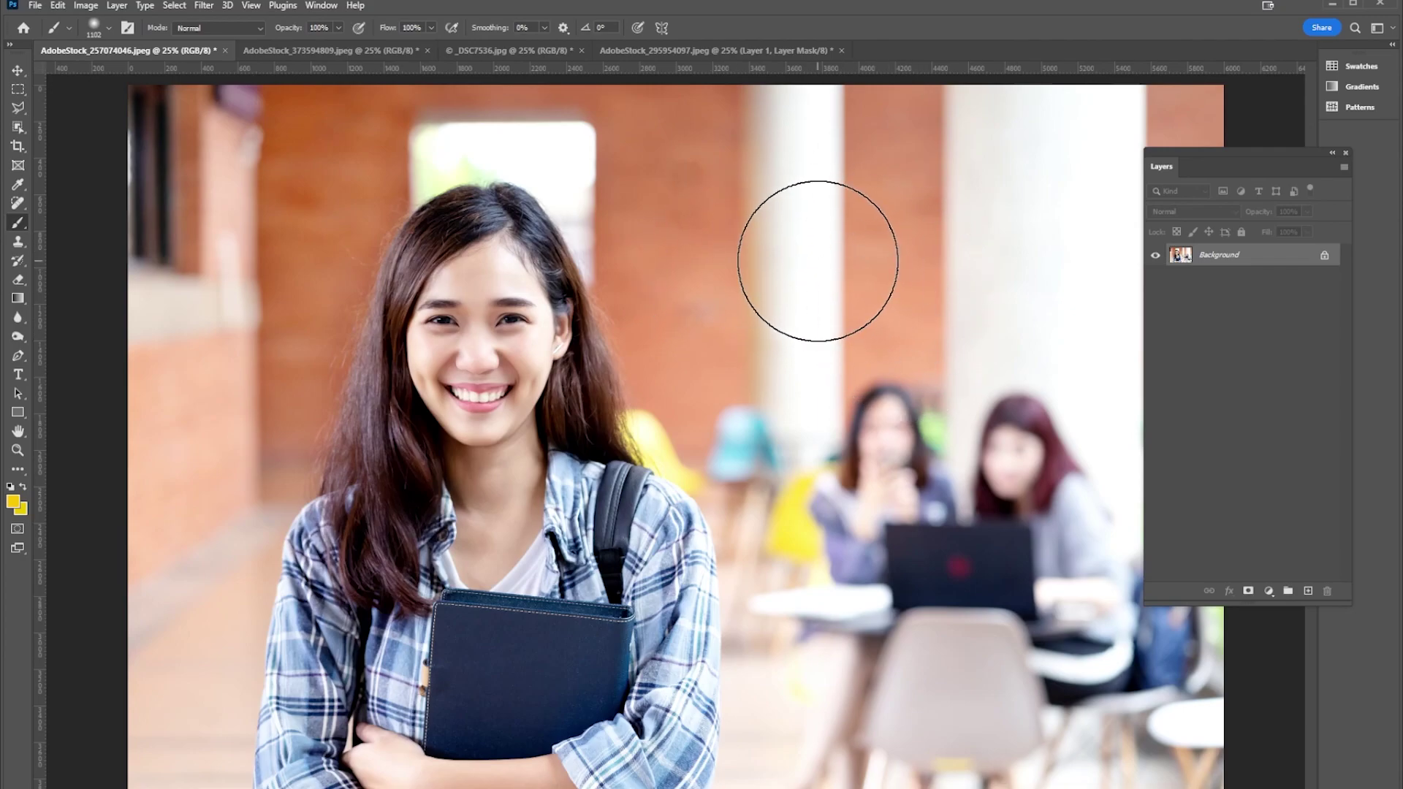
click(287, 51)
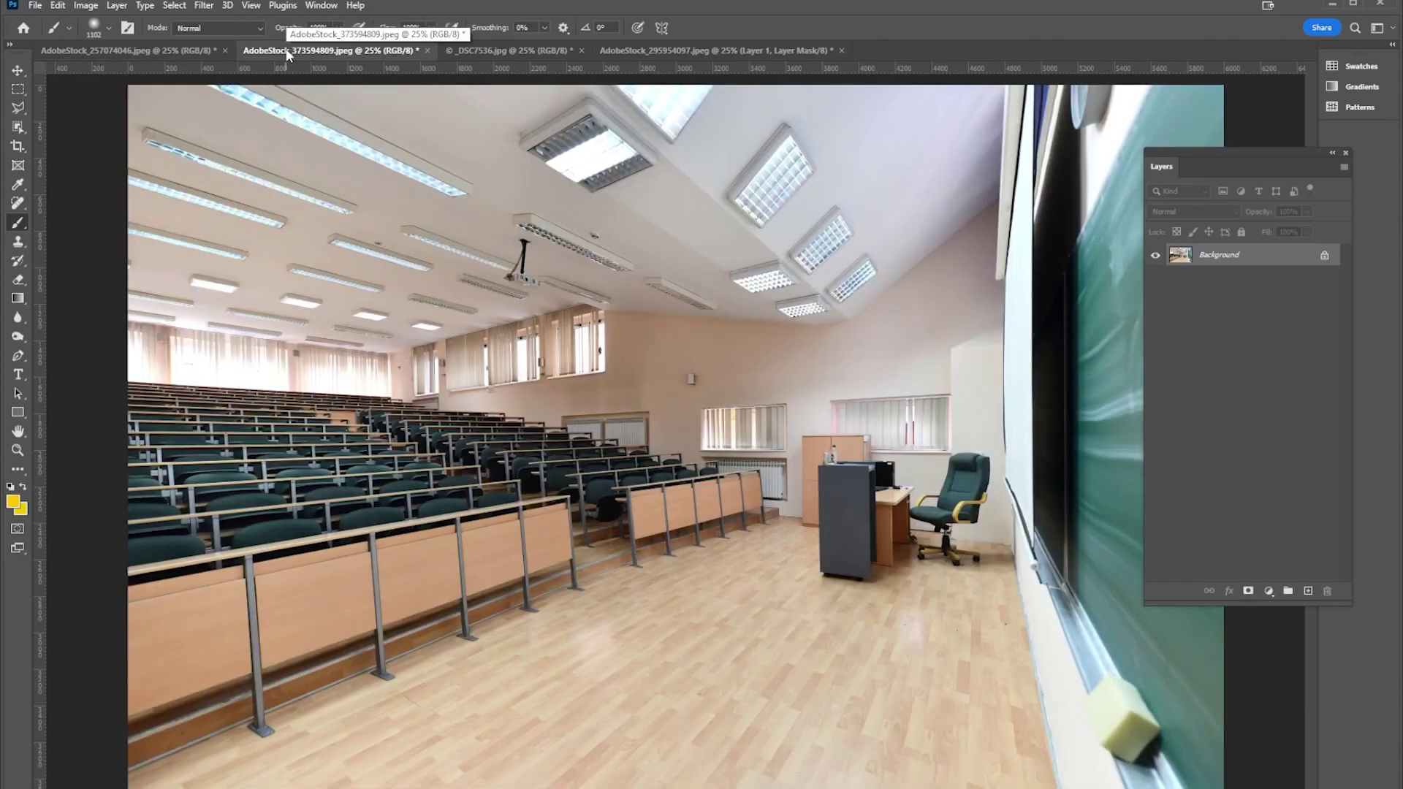
click(144, 53)
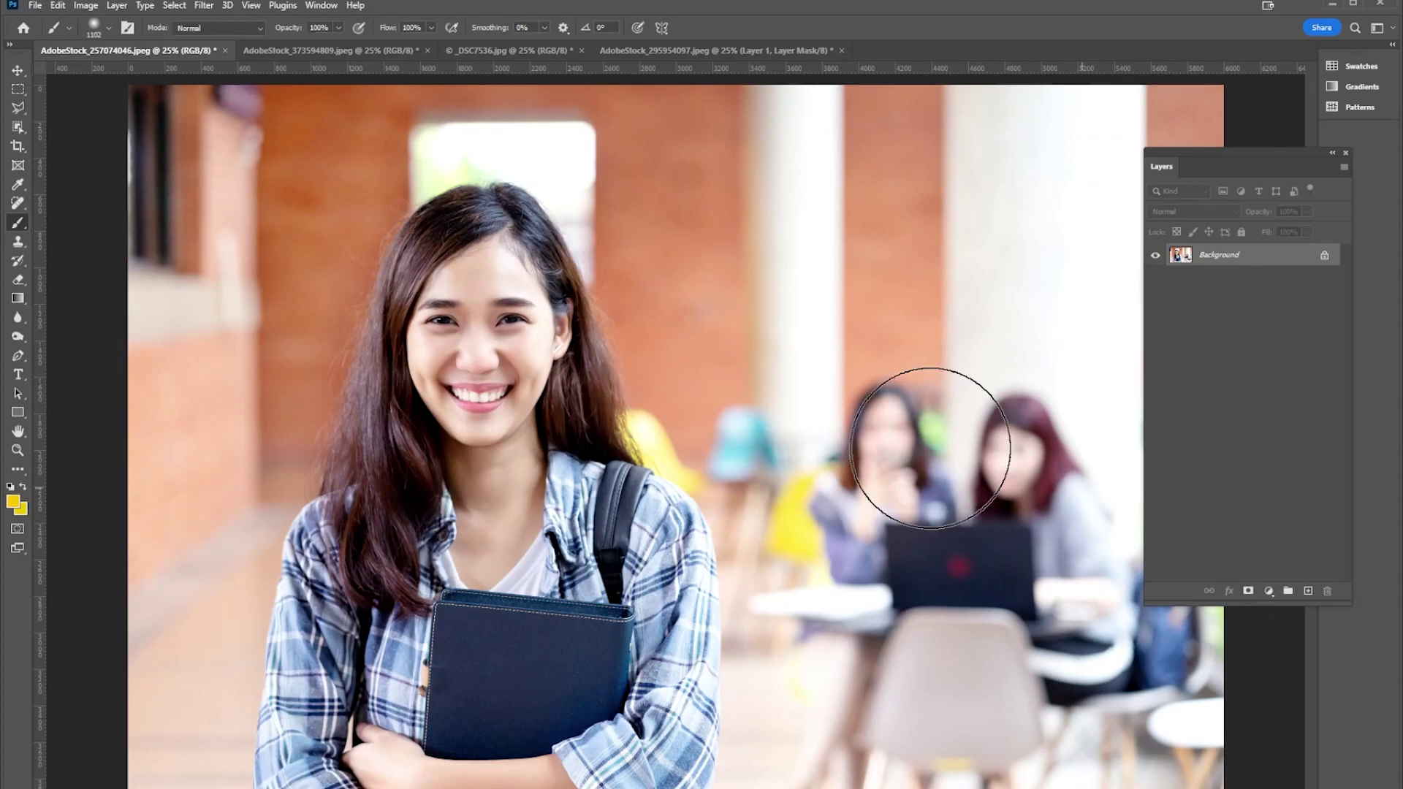
- Select the girl with Select > Subject and mask her layer to the selection
click(174, 5)
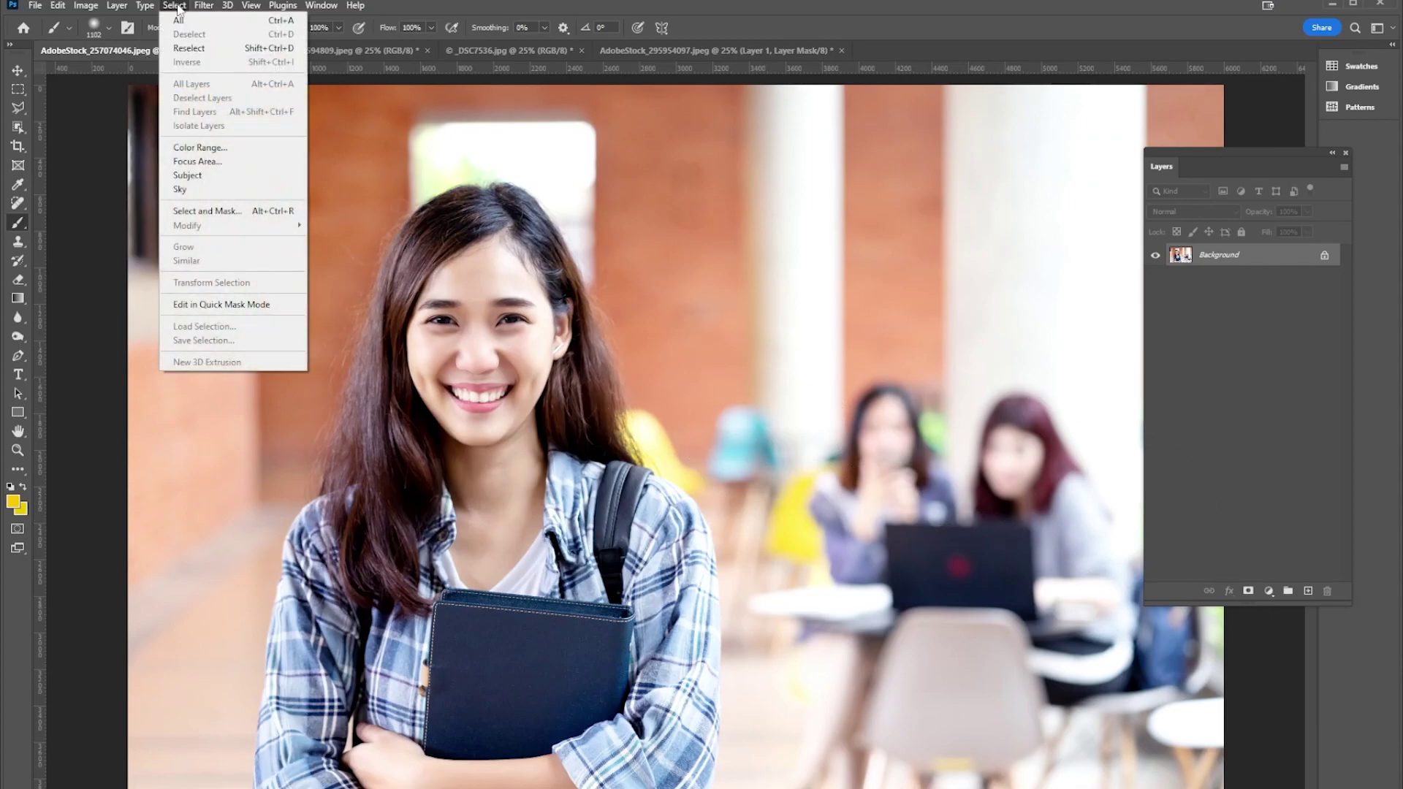
click(210, 174)
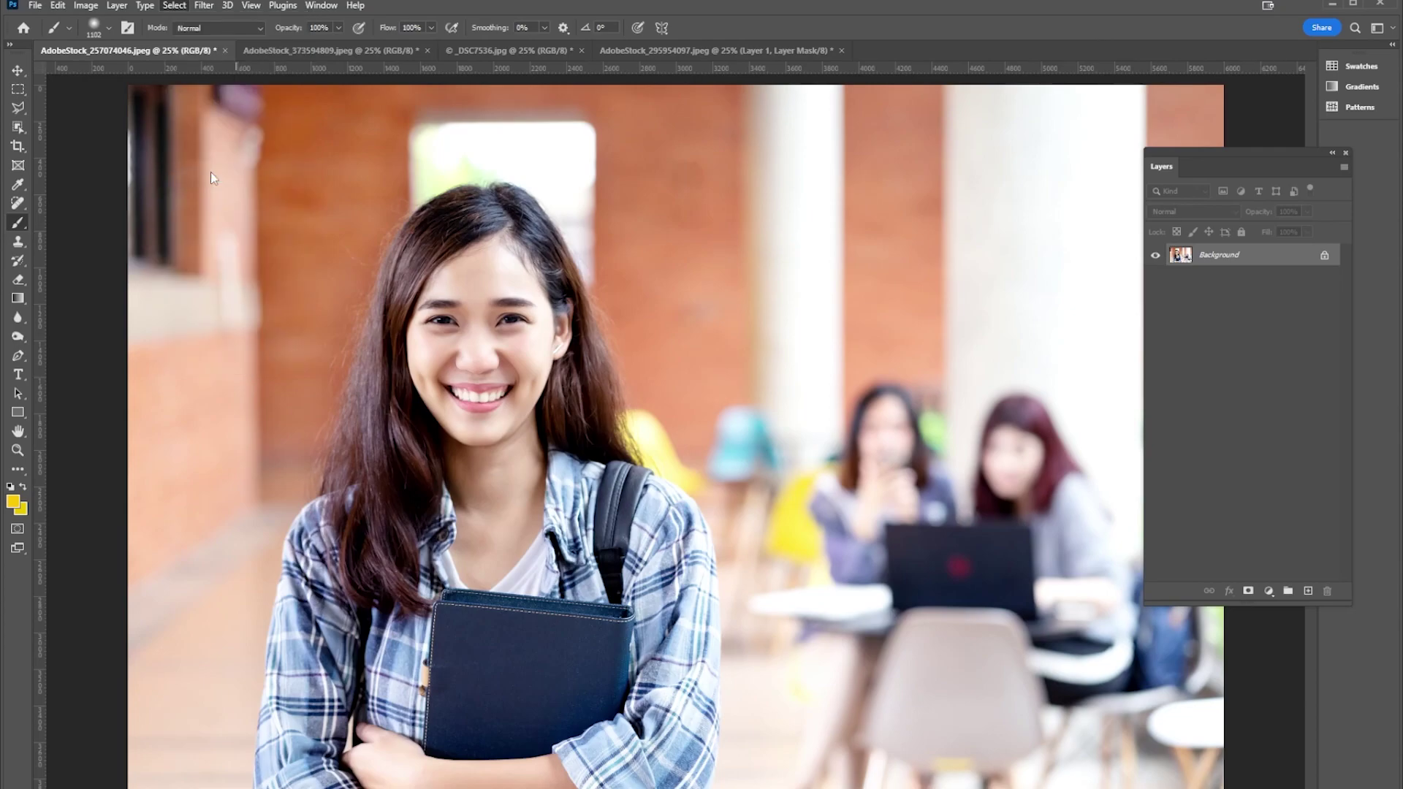
click(1248, 593)
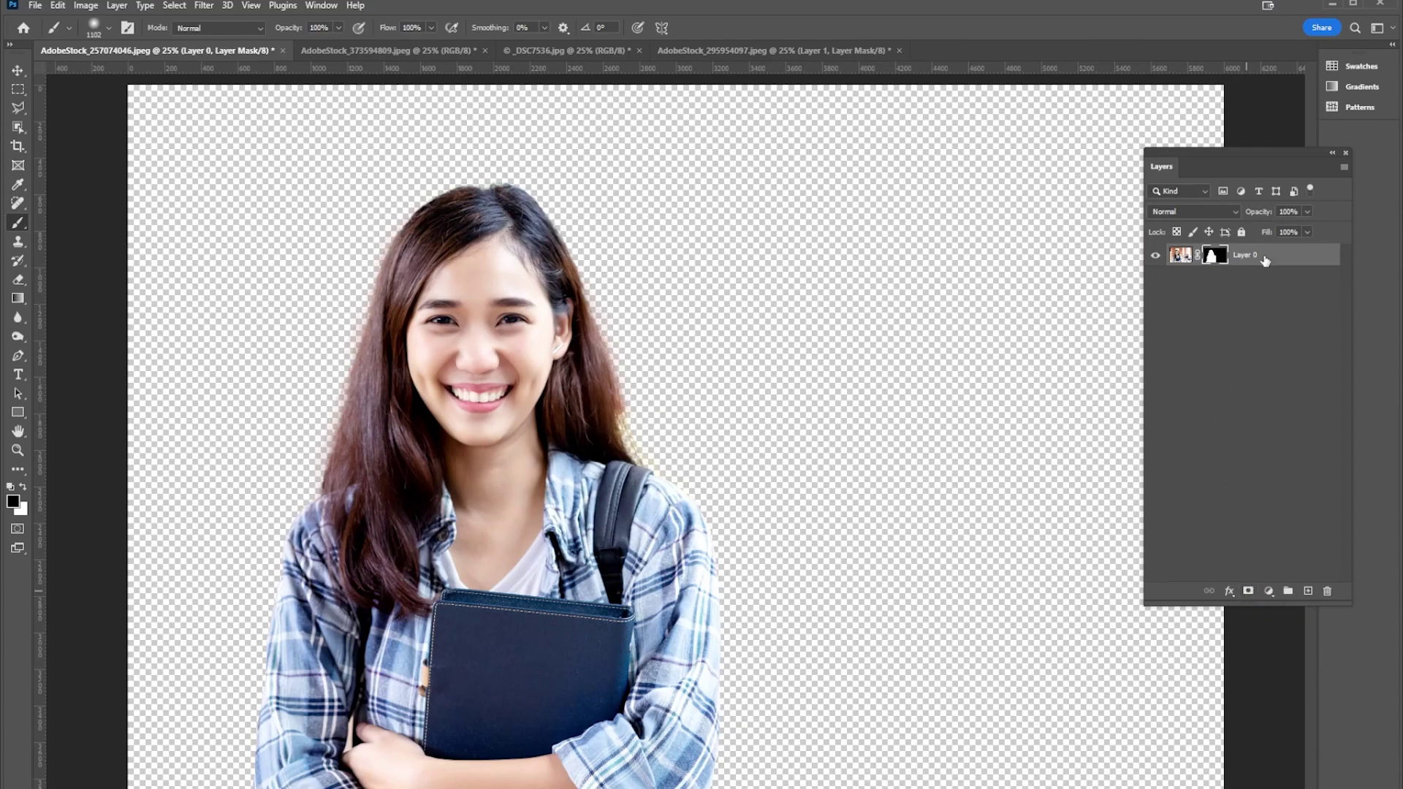
- Drag the masked girl into the lecture hall image and move her lower
mouse_move(1265, 260)
mouse_down()
mouse_move(889, 243)
mouse_move(340, 99)
mouse_move(352, 51)
mouse_move(583, 422)
mouse_move(579, 407)
mouse_up()
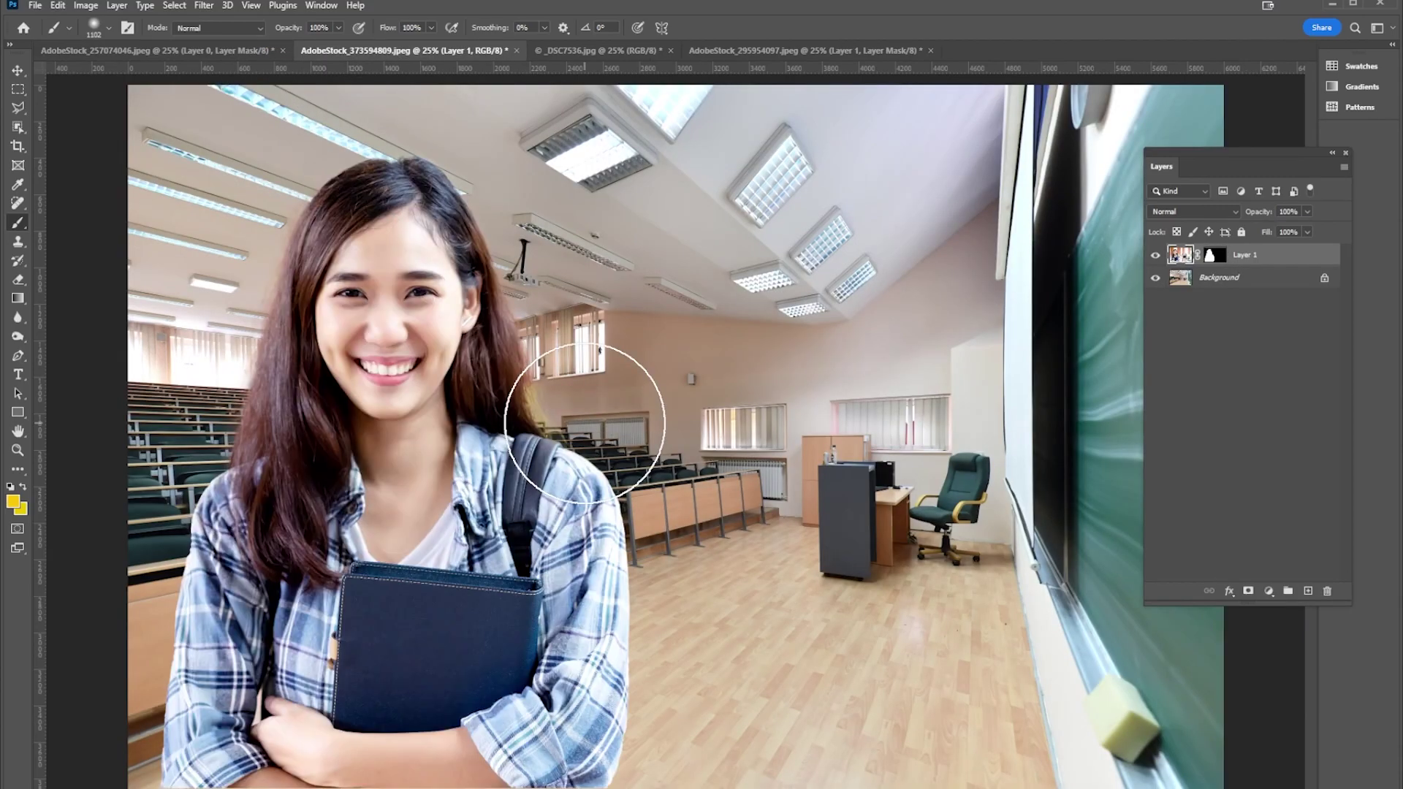
click(17, 69)
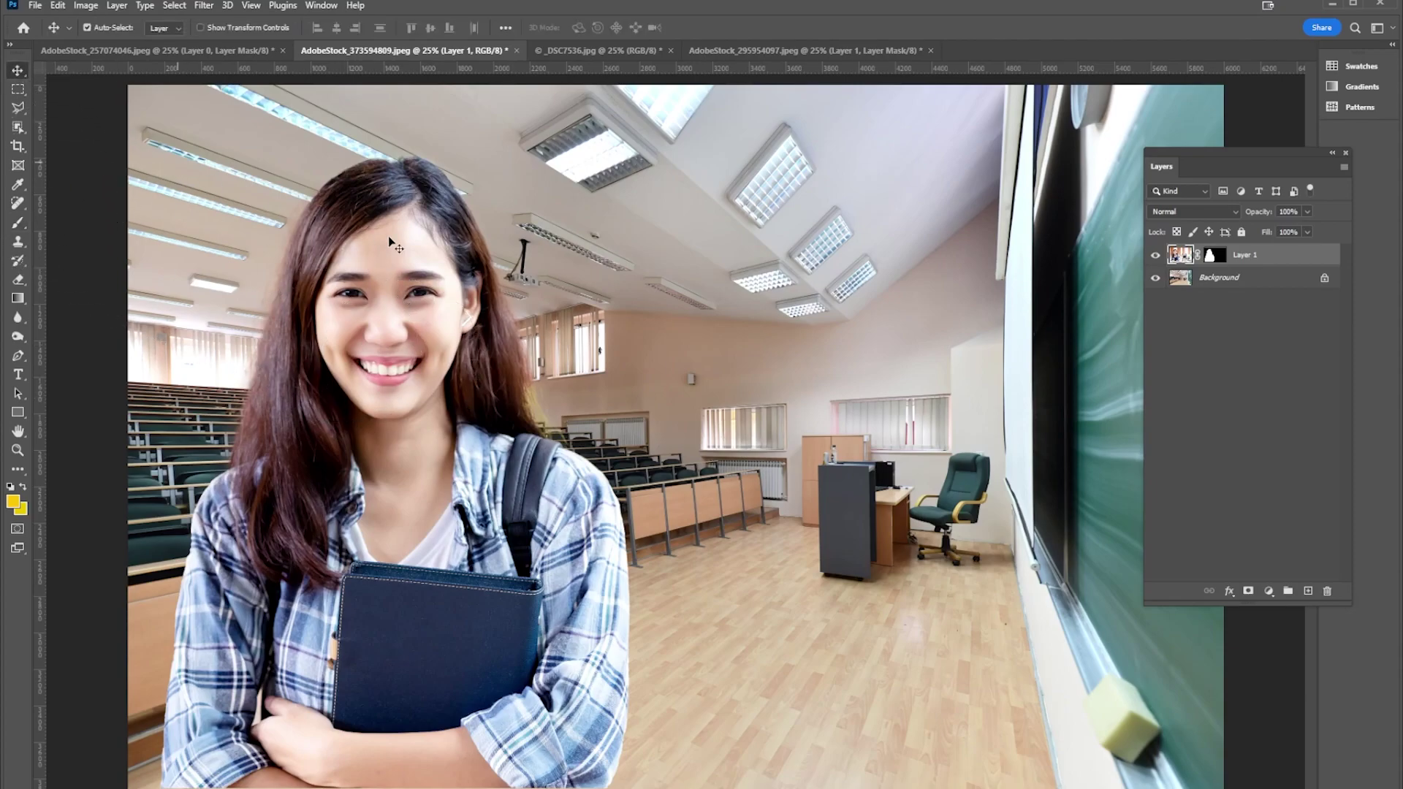
drag(392, 246, 391, 267)
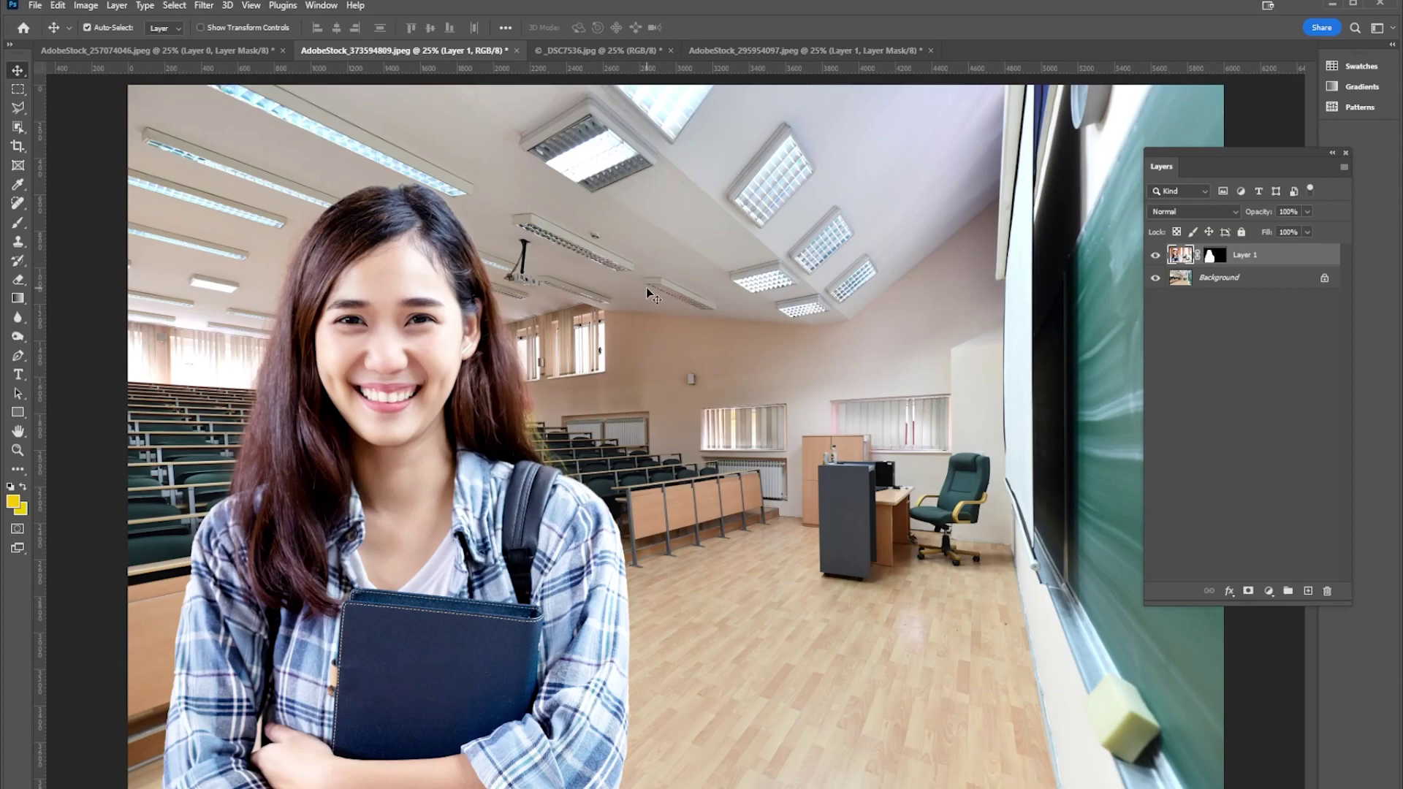
- Apply a 45.6-pixel Gaussian Blur to the lecture hall Background layer
click(1197, 284)
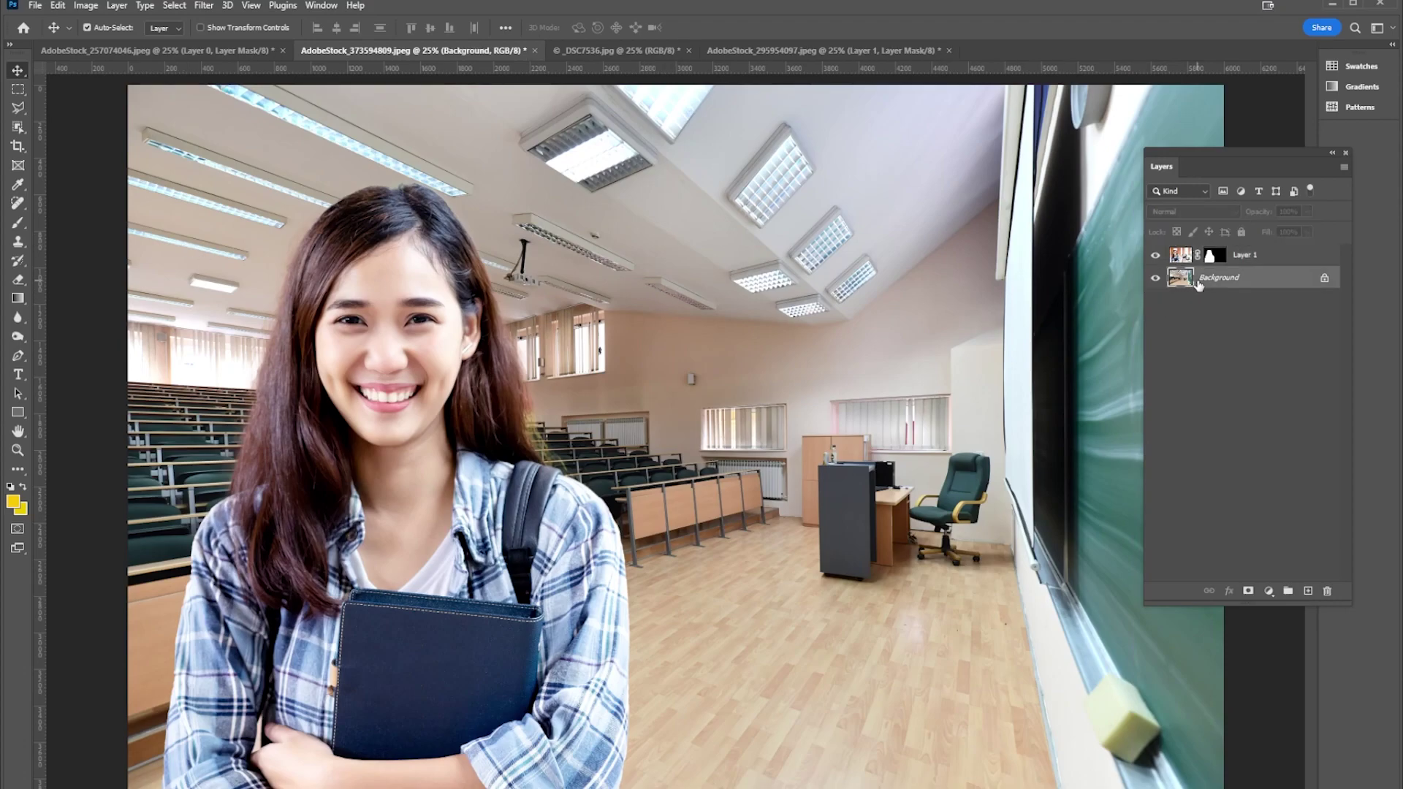
click(208, 7)
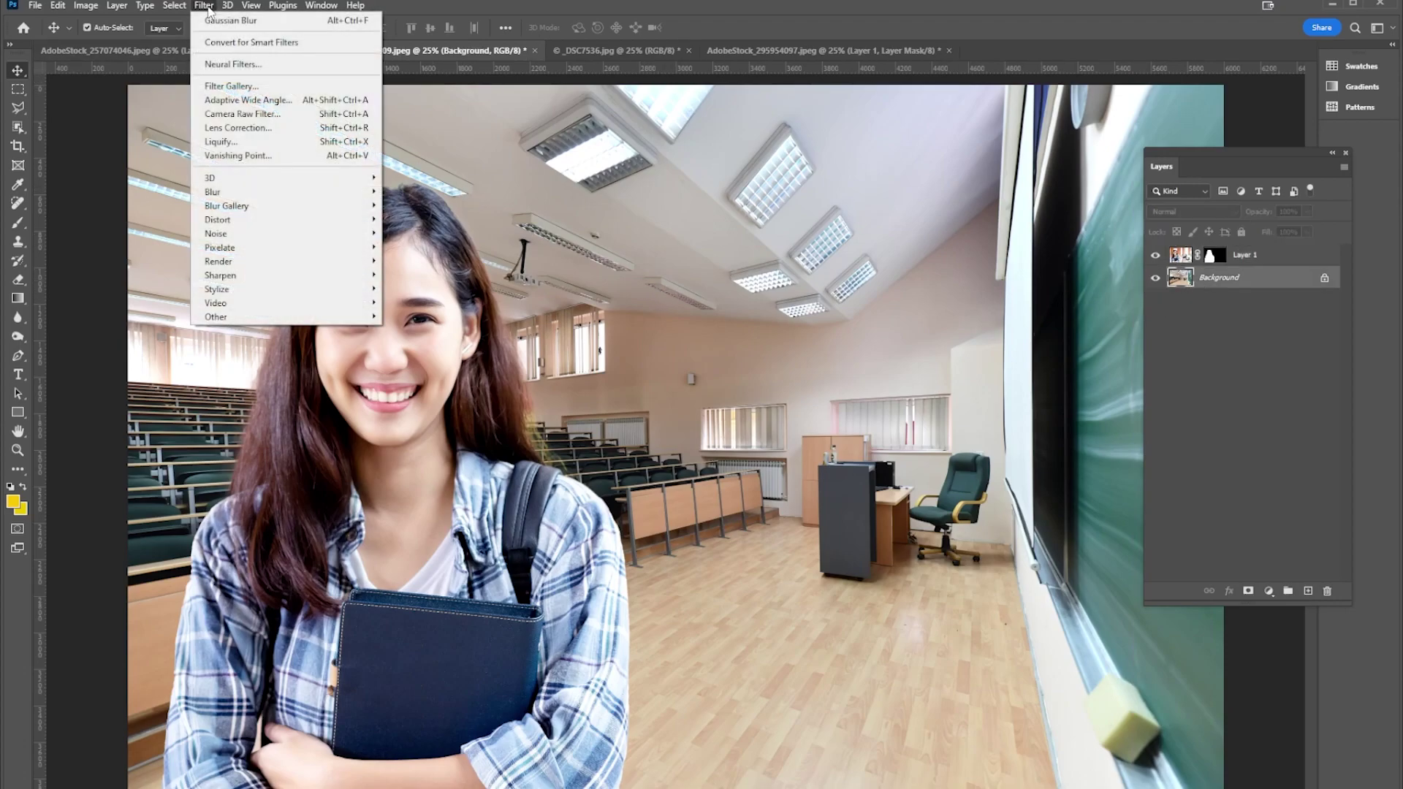
mouse_move(343, 191)
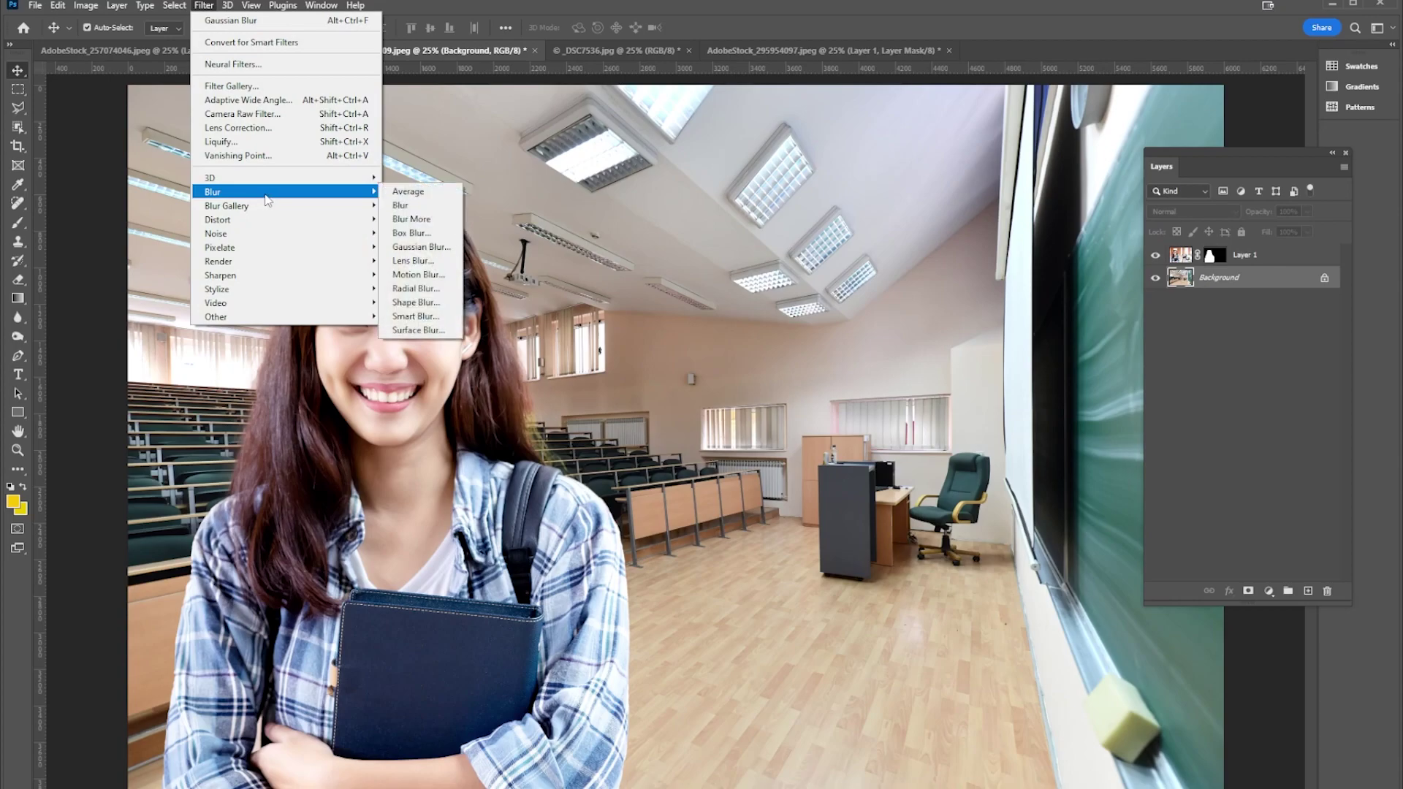
click(443, 247)
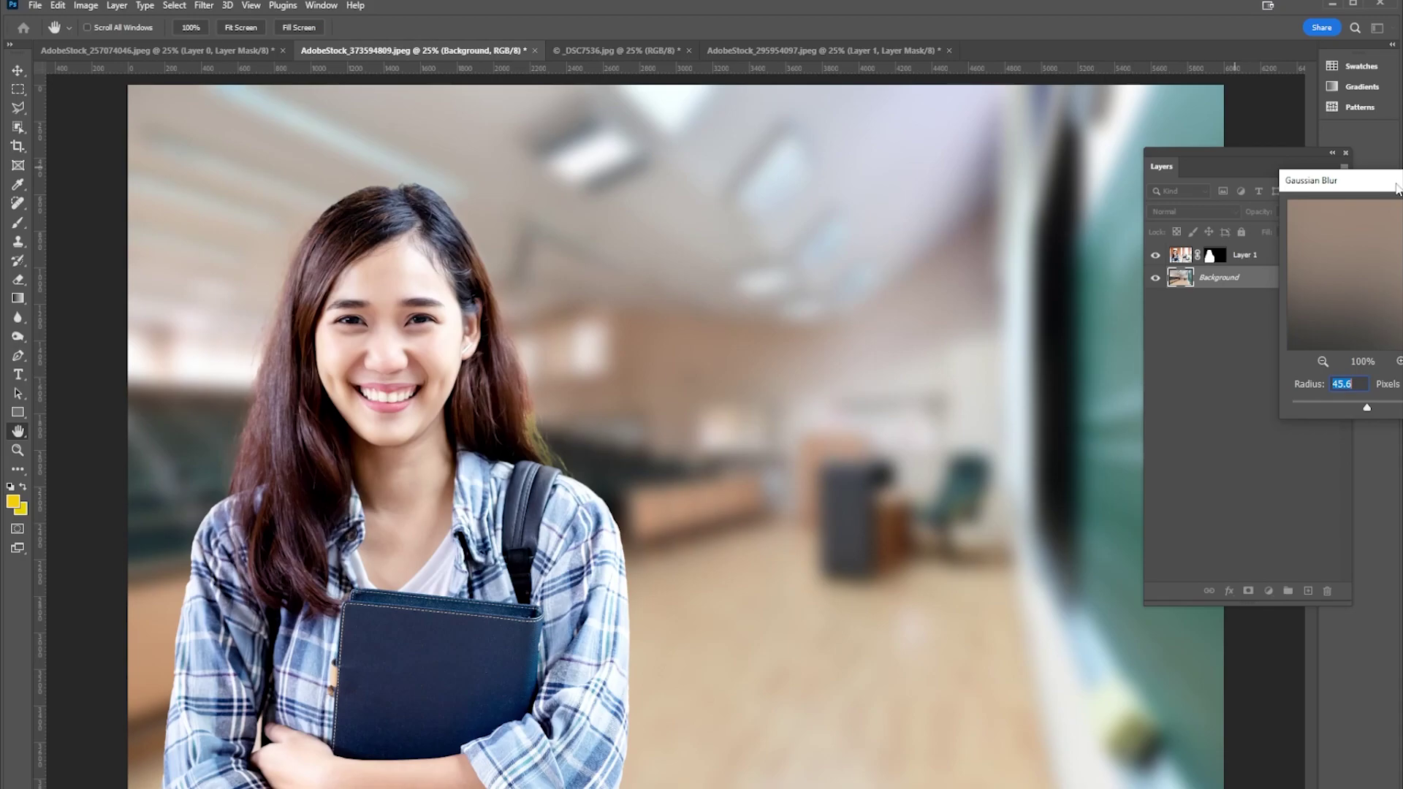
key(Return)
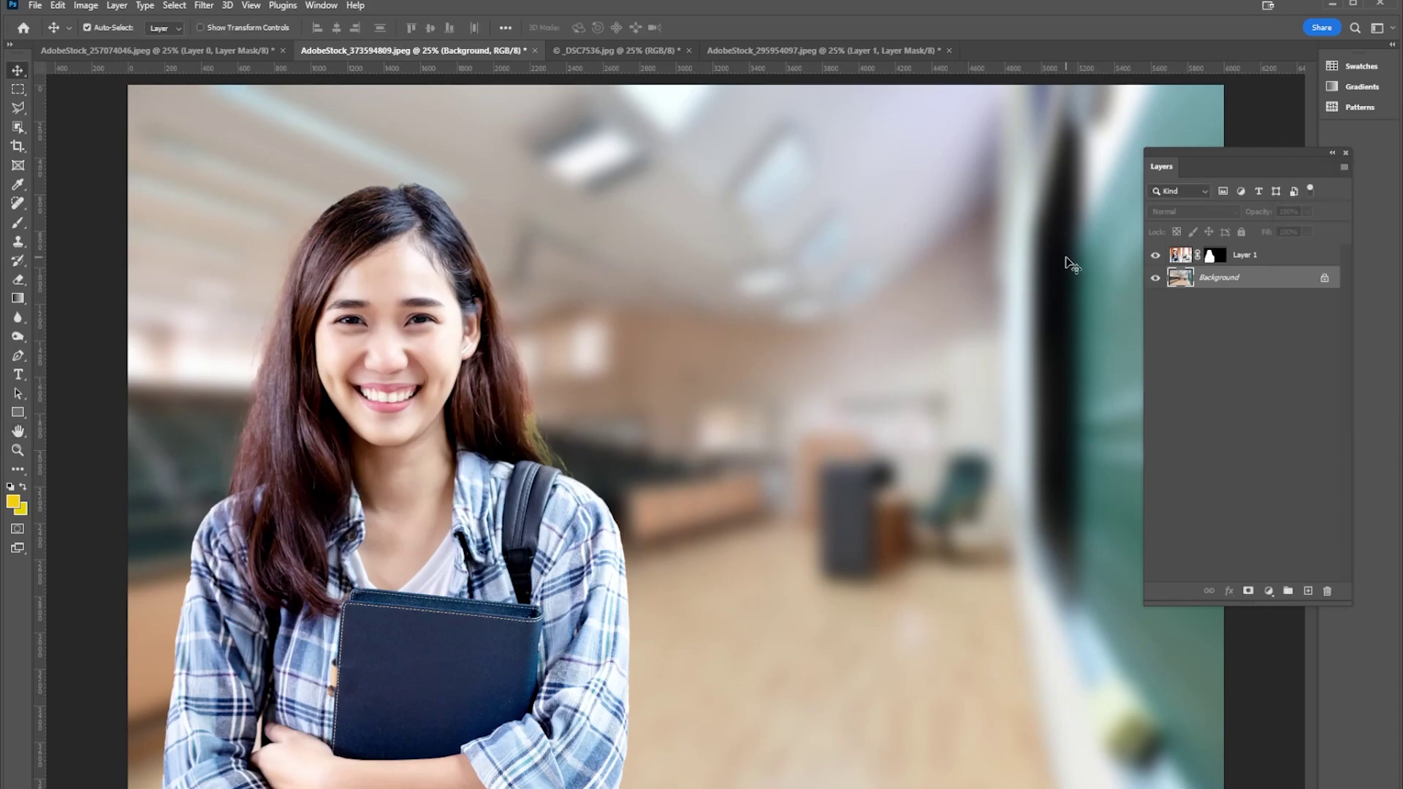